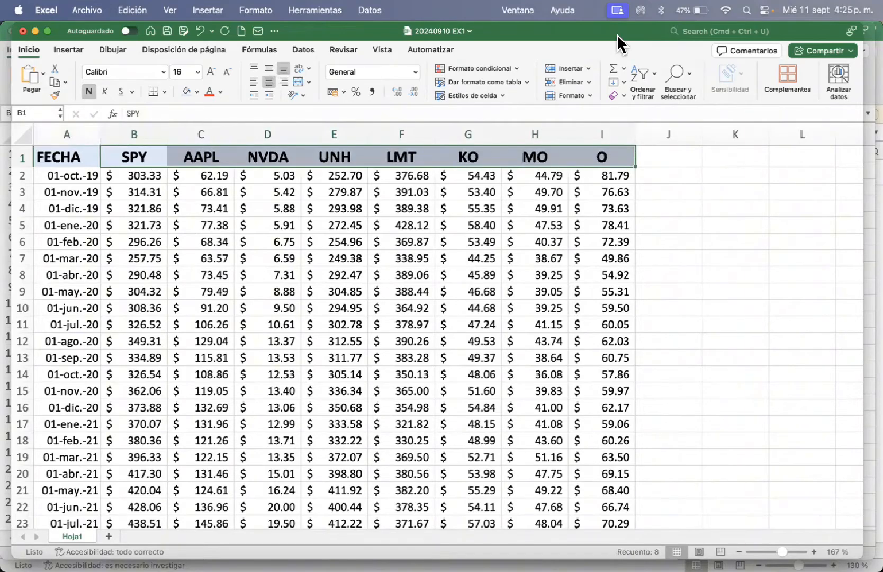
- Review the ticker headers in row 1, from SPY across to O
key(Left)
key(Right)
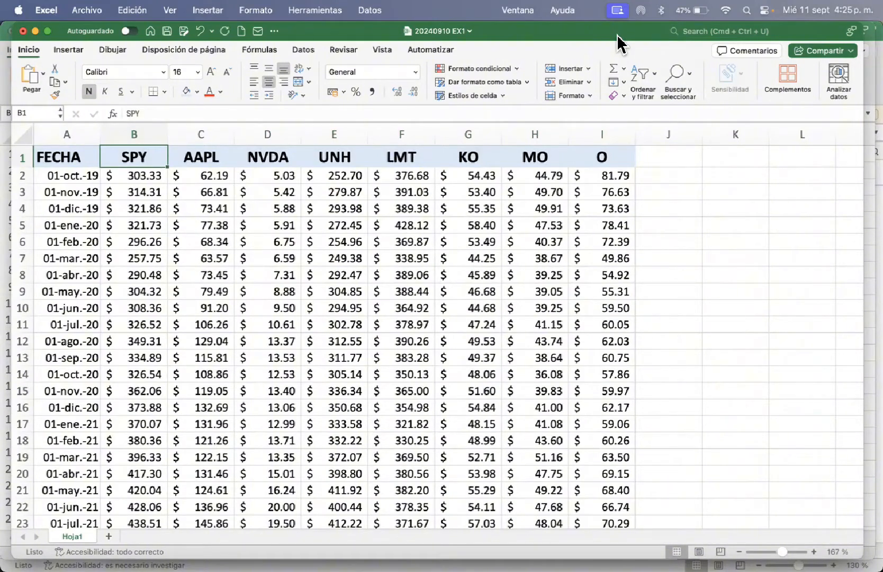
key(Right)
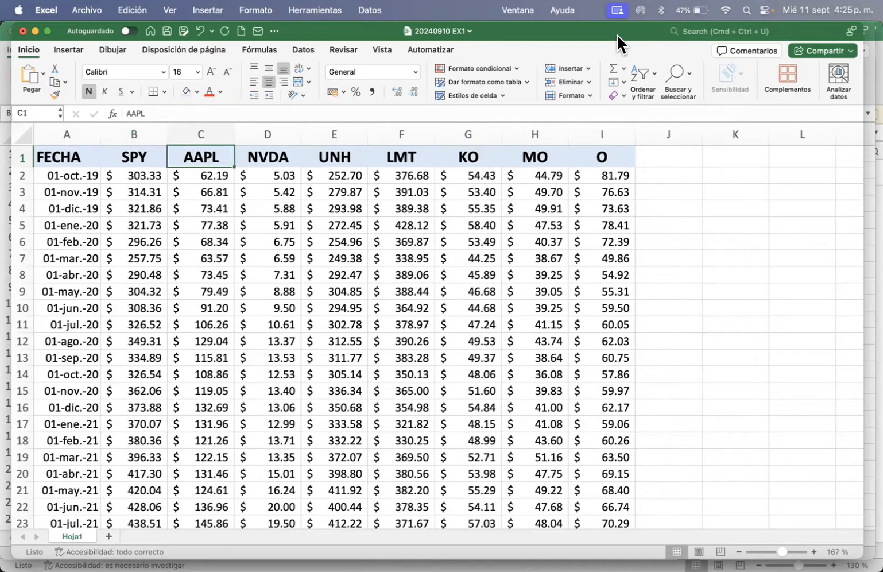
key(Right)
key(Right)
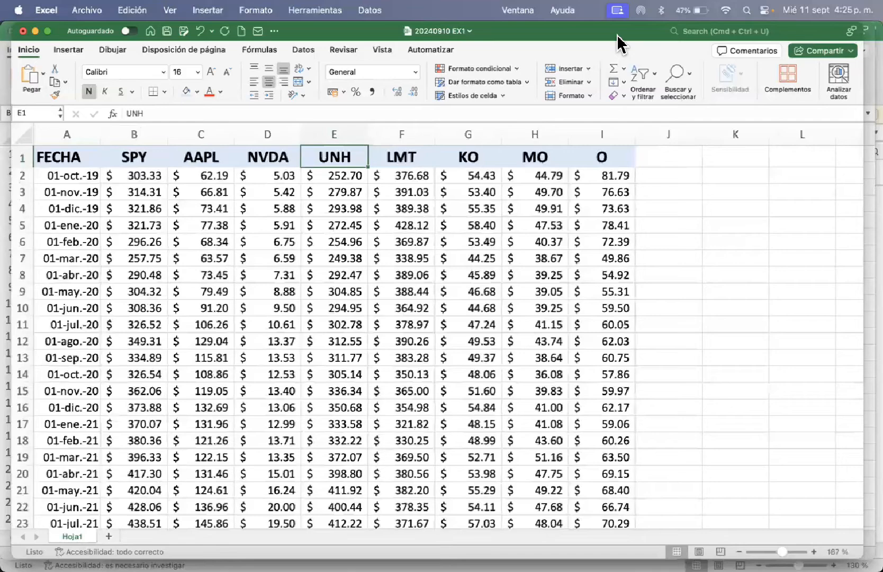
key(Right)
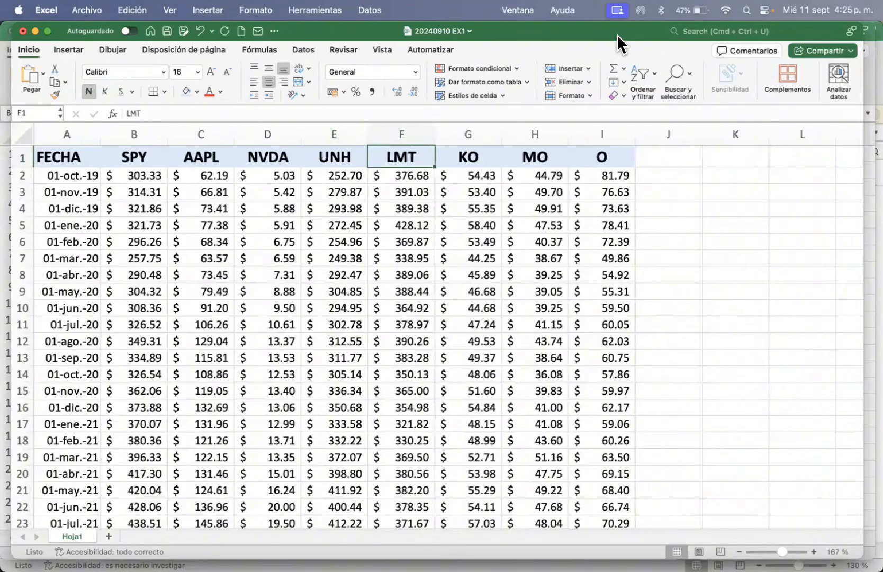
key(Right)
key(Right)
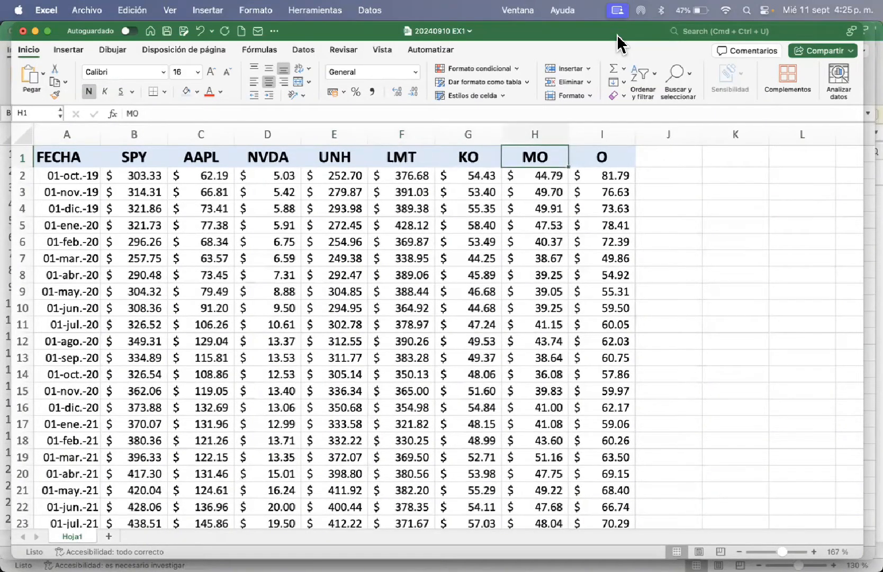
key(Right)
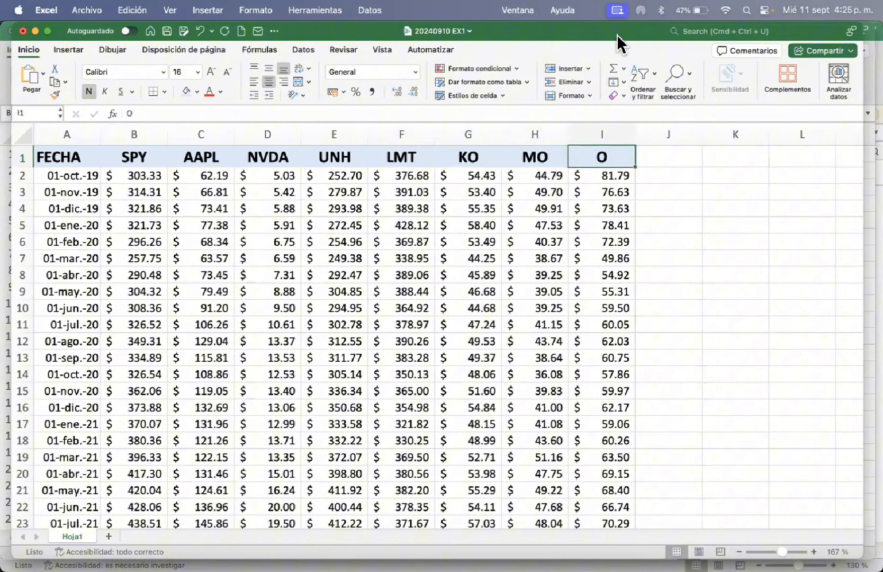
key(Home)
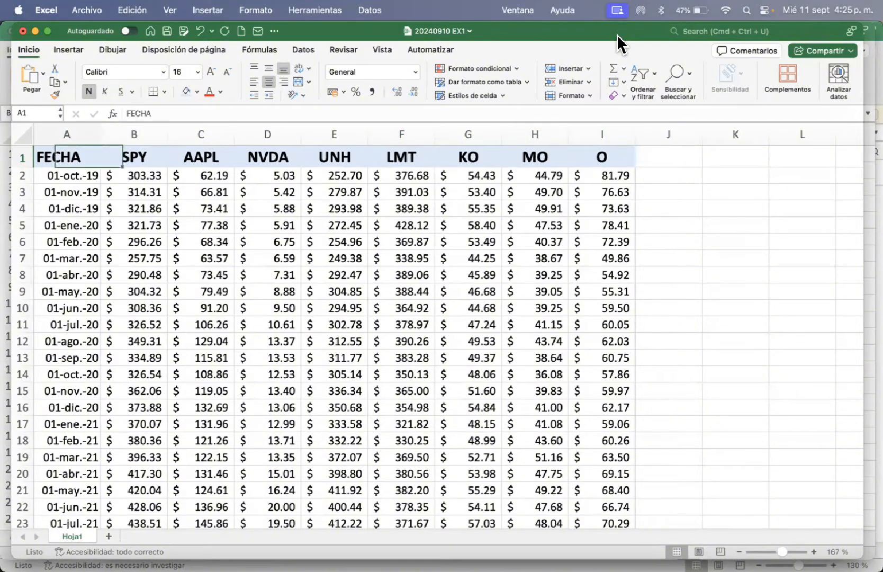
- Check the period covered by the monthly dates in the FECHA column, from its first to its last row
key(Down)
key(Right)
key(Down)
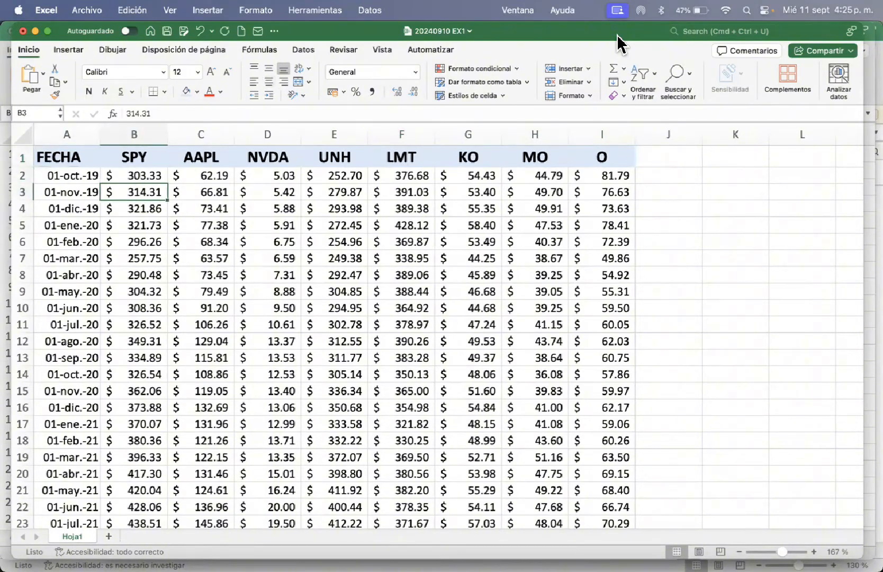
key(Left)
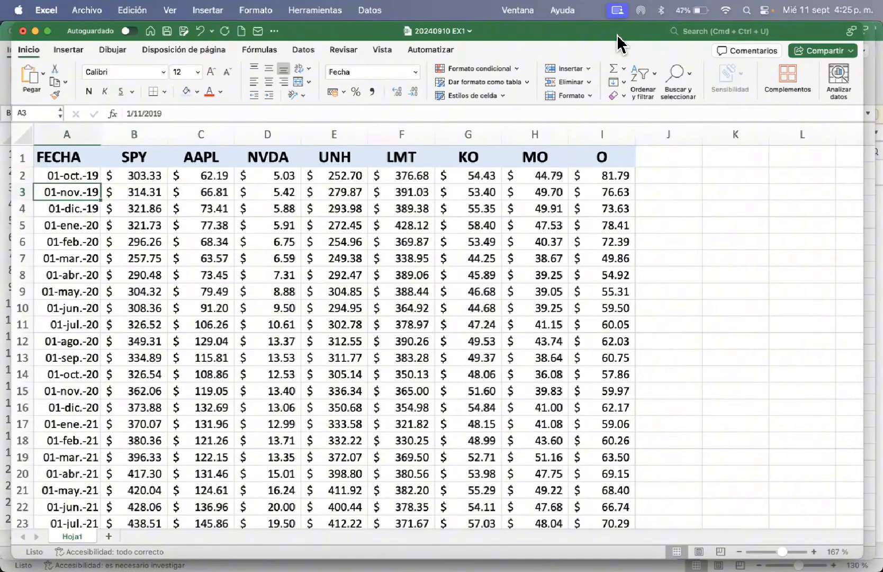
key(ctrl+Down)
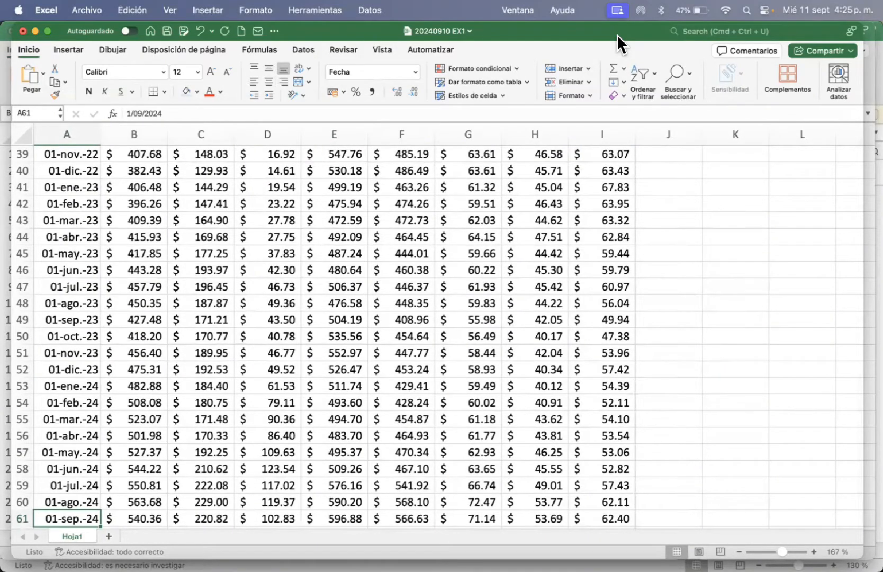
key(ctrl+Up)
key(Down)
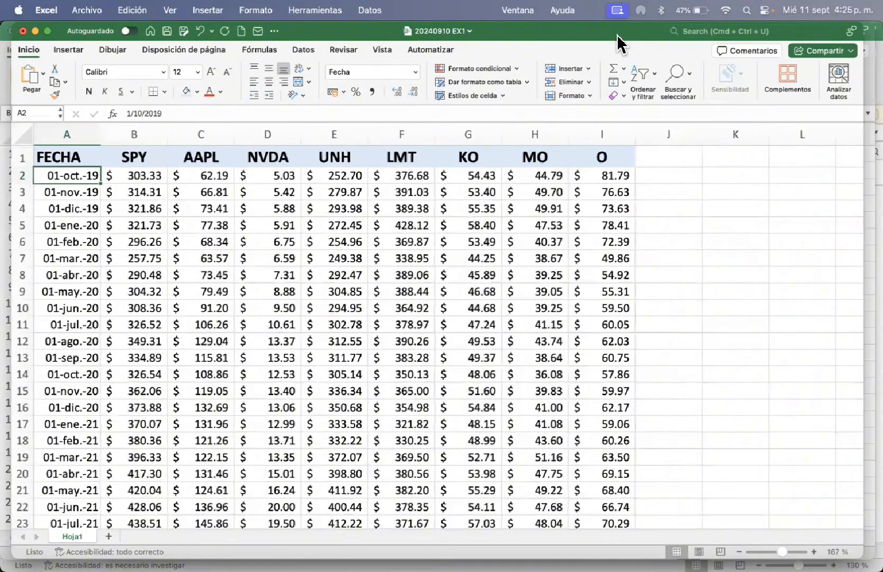
- Copy the ticker headers from B1:I1 and paste them beside the price table, starting in K2
key(Up)
key(Right)
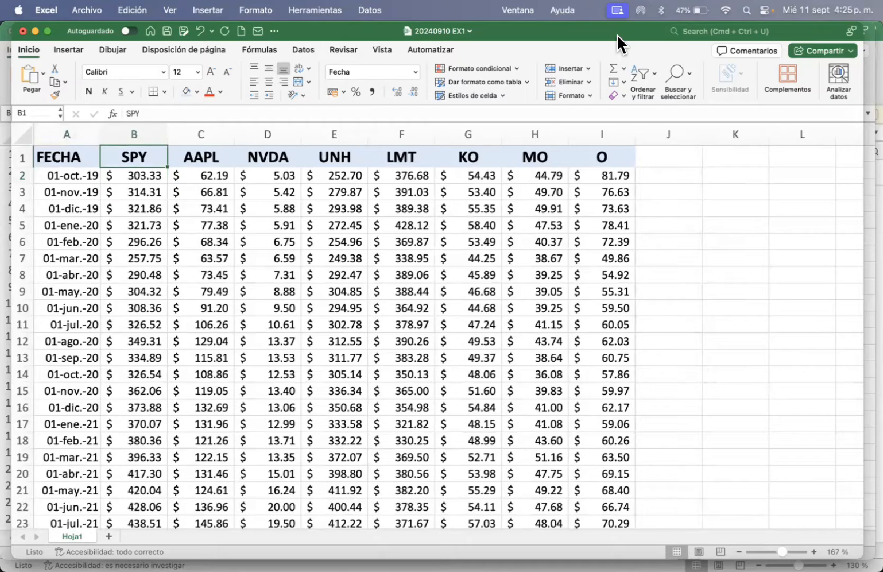
key(super+shift+Right)
key(super+c)
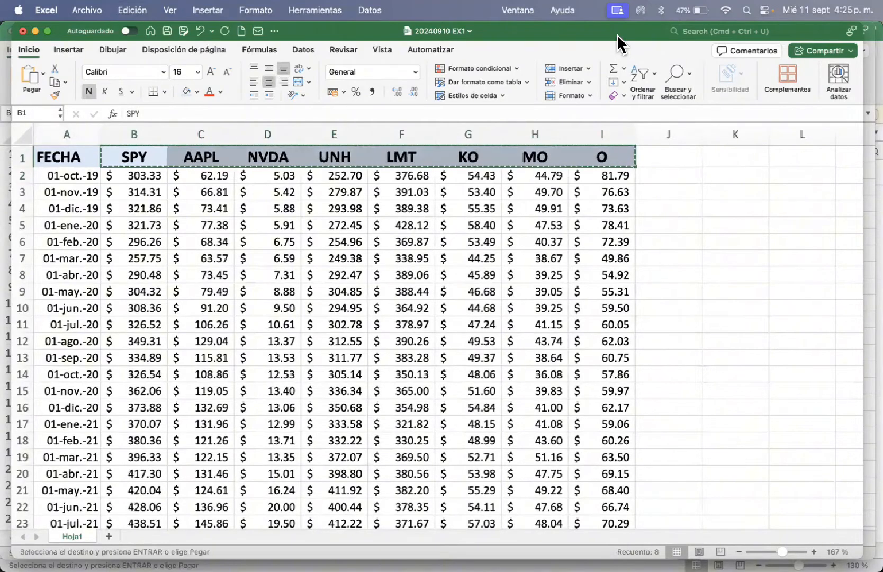
key(Right)
key(Right)
key(Right)
key(Right)
key(Right)
key(Right)
key(Right)
key(Right)
key(Right)
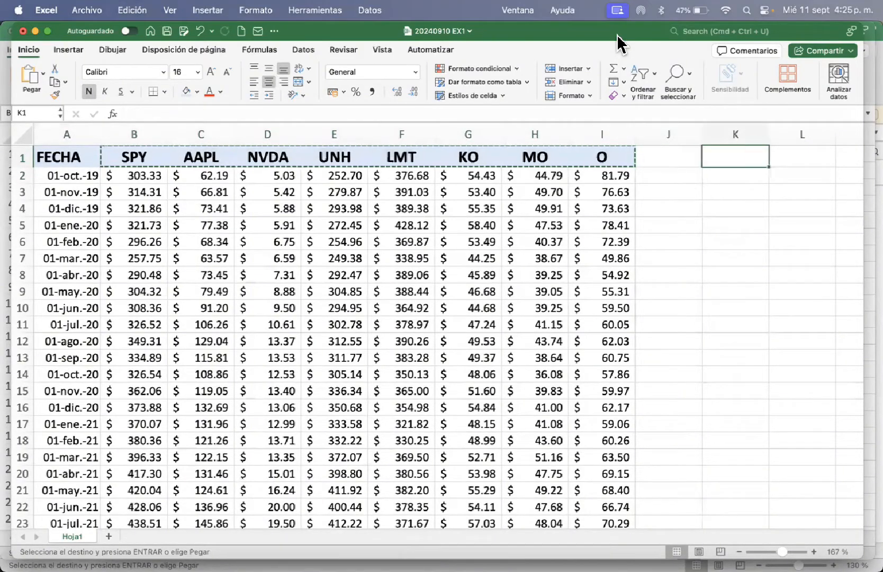
key(Down)
key(super+v)
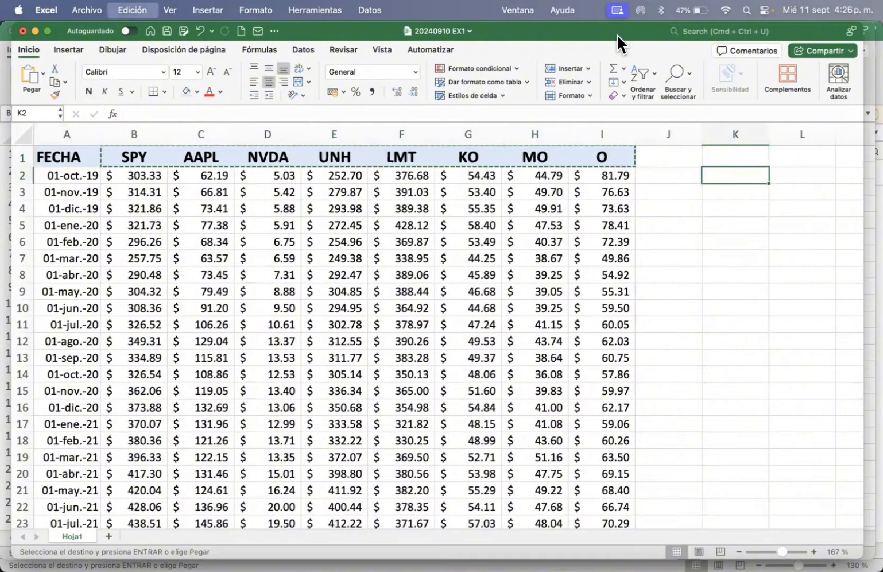
scroll(741, 206, right, 5)
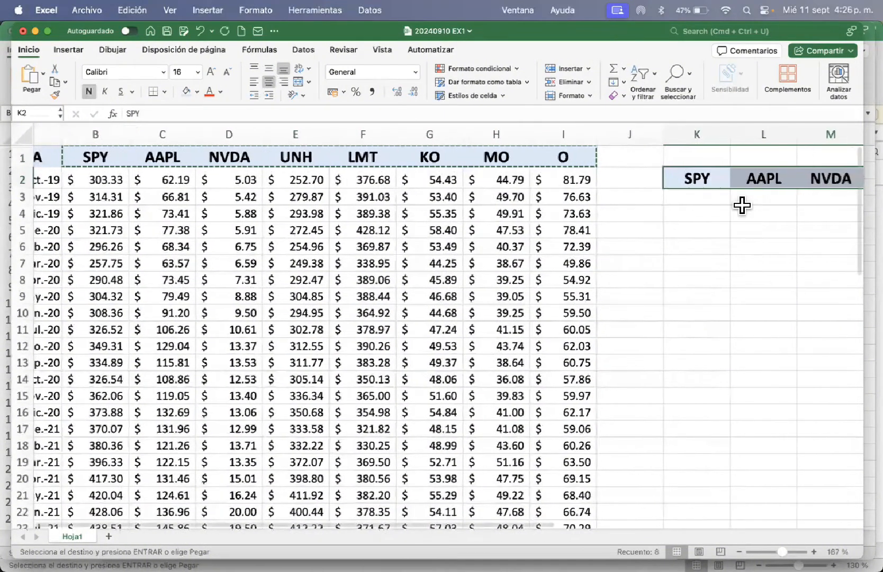
scroll(742, 206, right, 3)
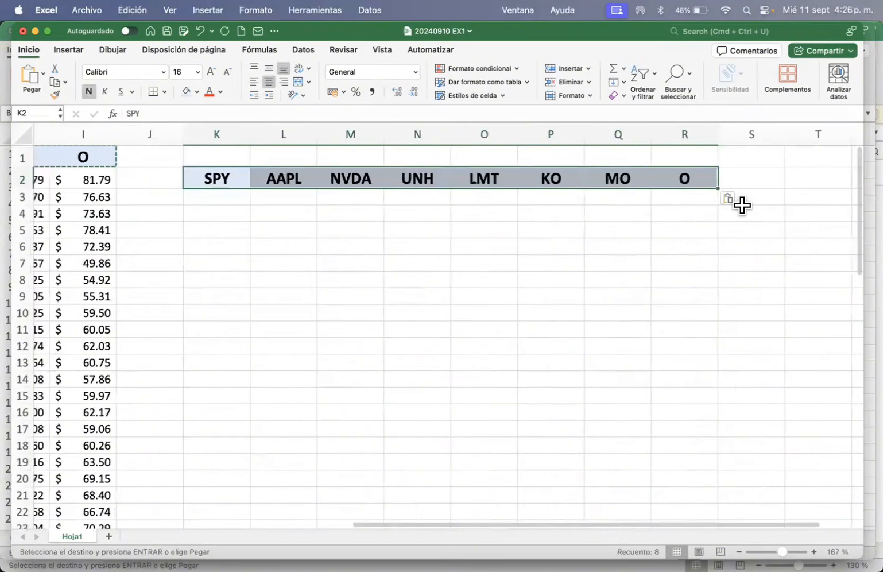
scroll(742, 205, left, 1)
scroll(742, 206, left, 5)
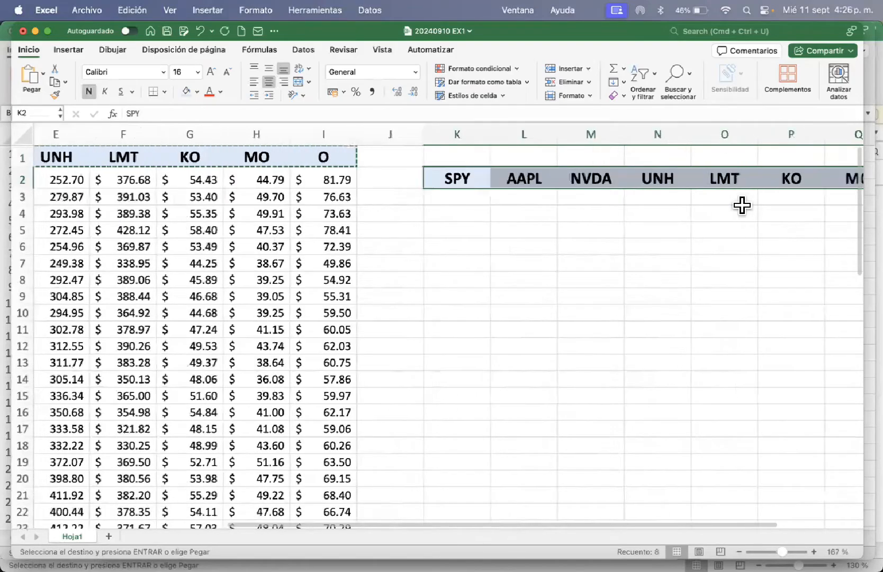
scroll(742, 206, left, 2)
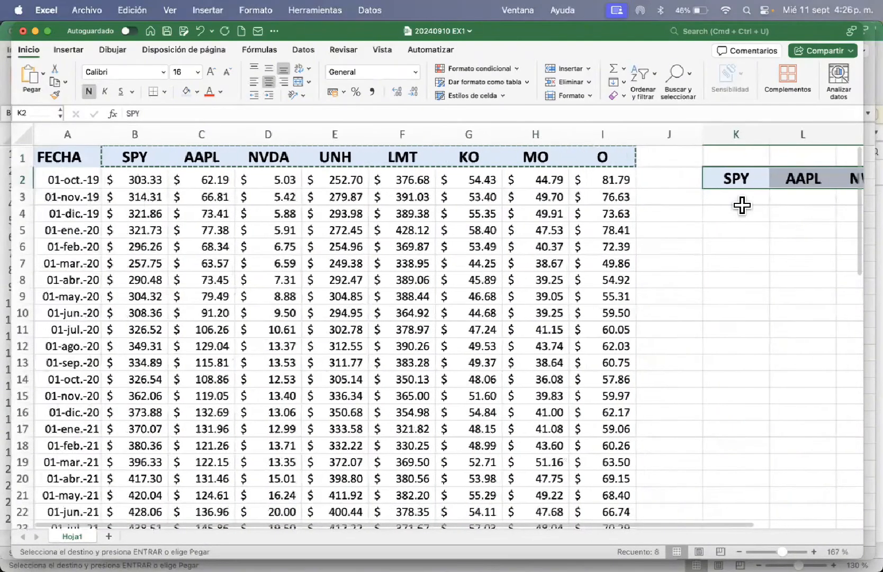
- Calculate SPY's first monthly return in K3 with =(B3-B2)/B2 and centre the cell's content
scroll(742, 201, right, 2)
click(678, 195)
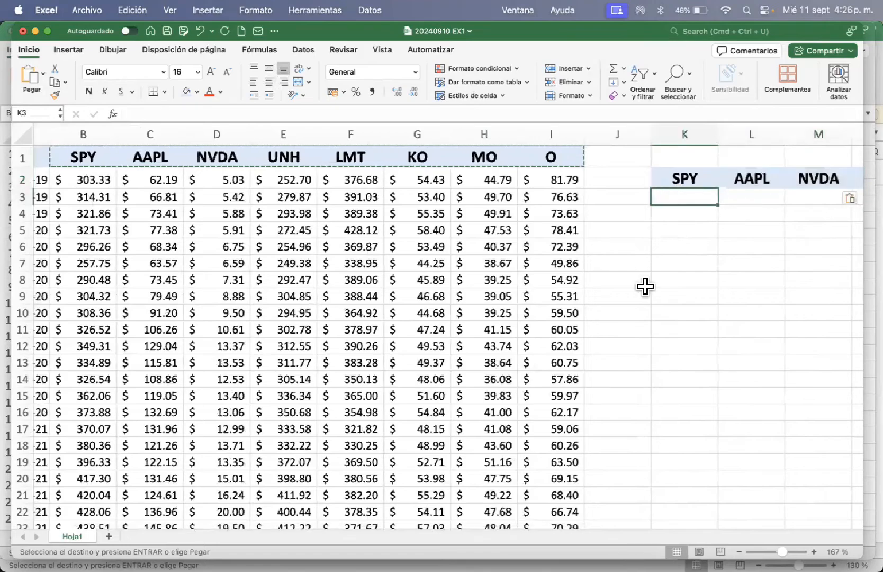
scroll(645, 286, left, 1)
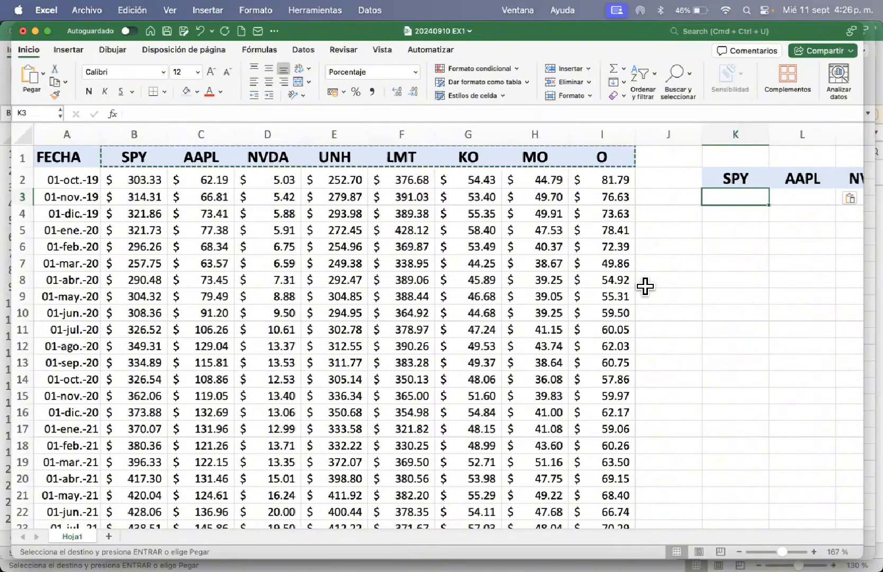
text(=()
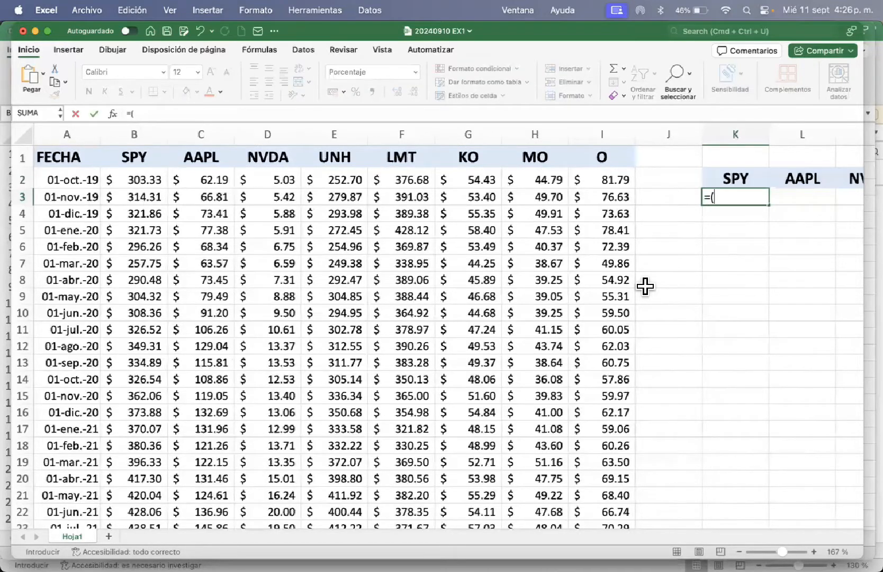
click(144, 198)
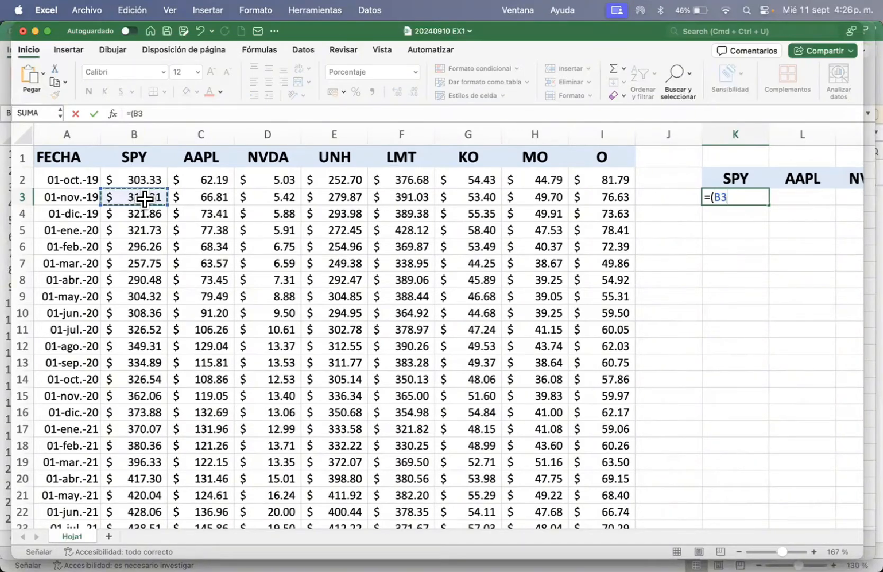
text(-)
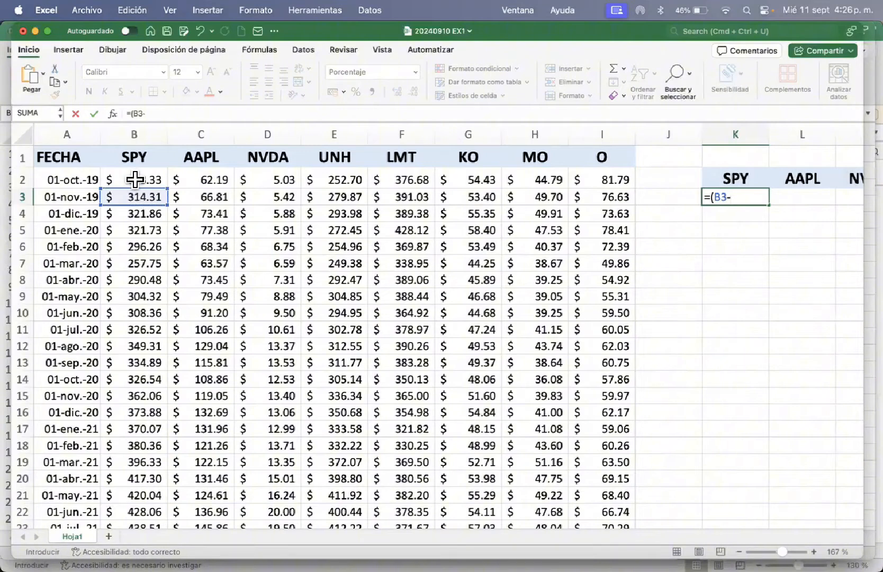
click(135, 180)
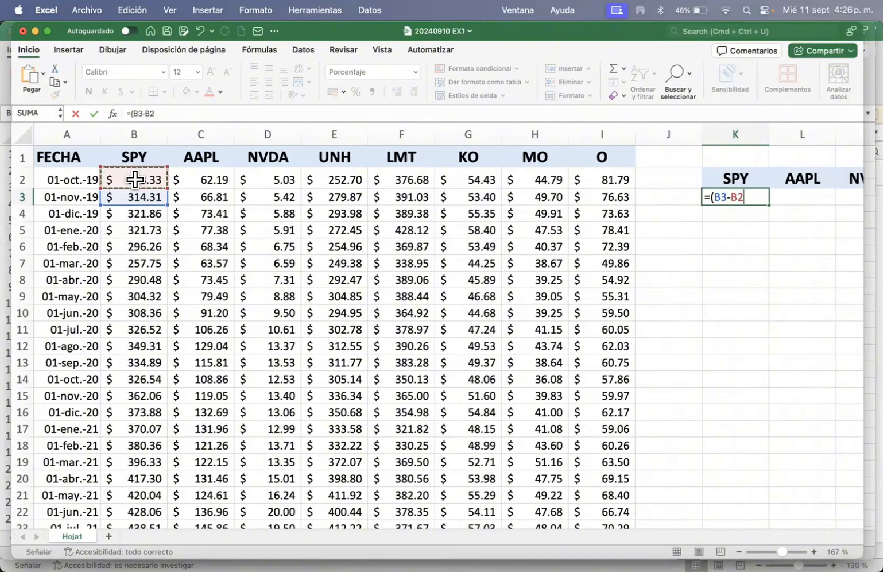
text()/)
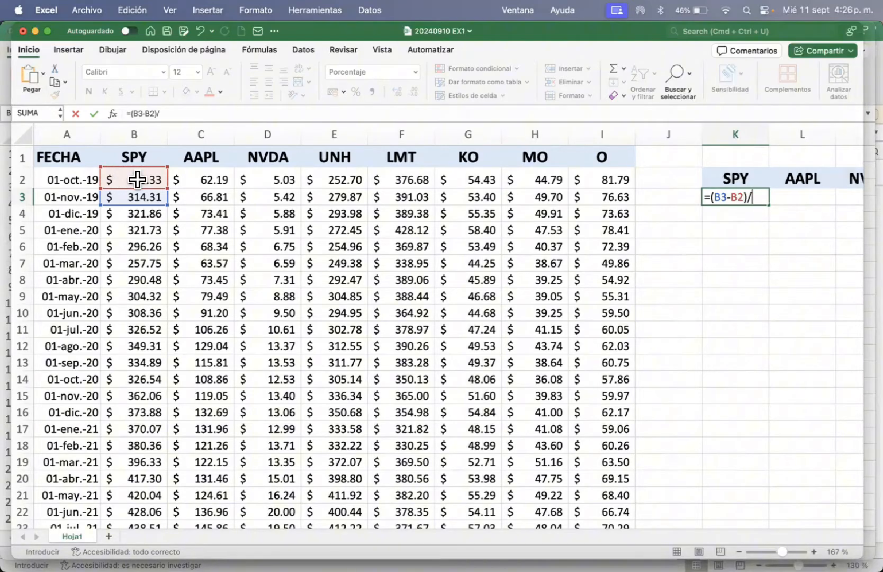
click(147, 179)
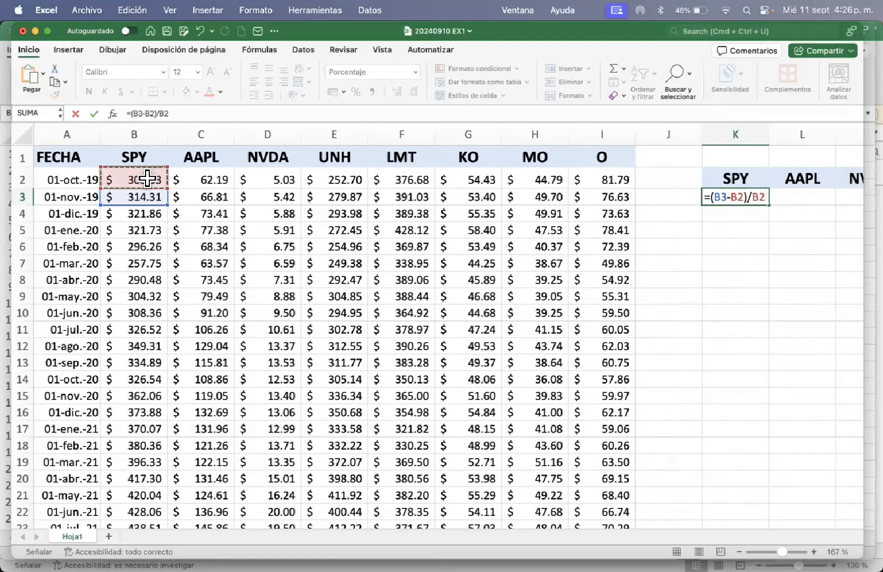
key(Return)
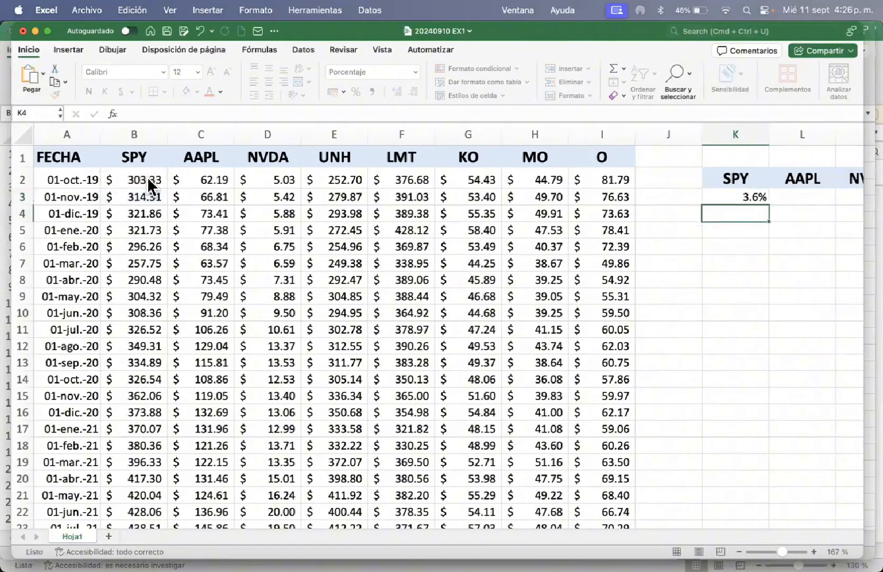
key(Up)
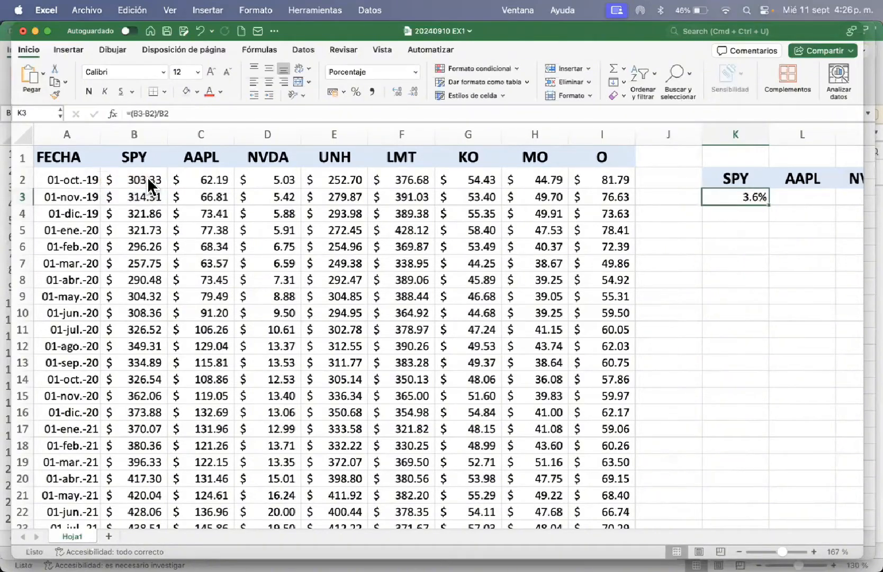
click(269, 81)
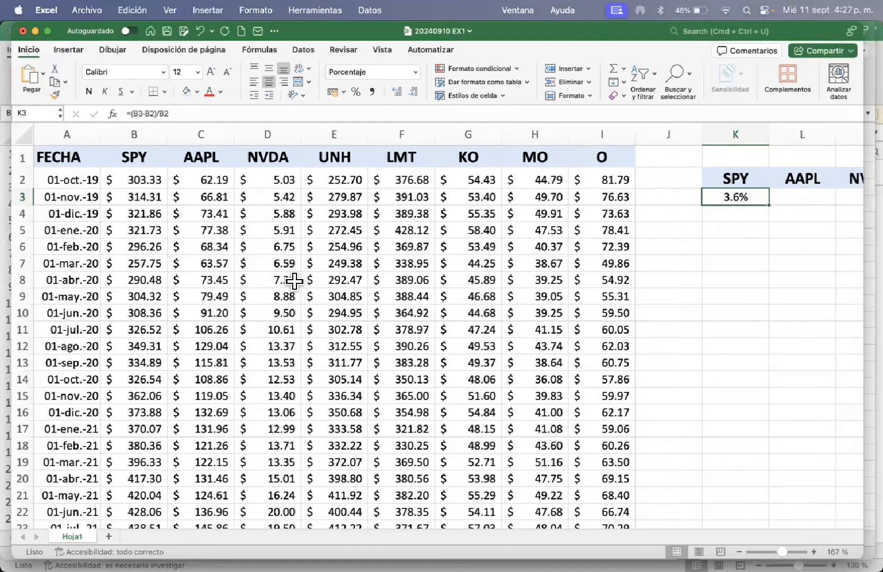
- Copy the return formula from K3 across the row to R3 for all the tickers
key(super+c)
key(shift+Right)
key(shift+Right)
key(shift+Right)
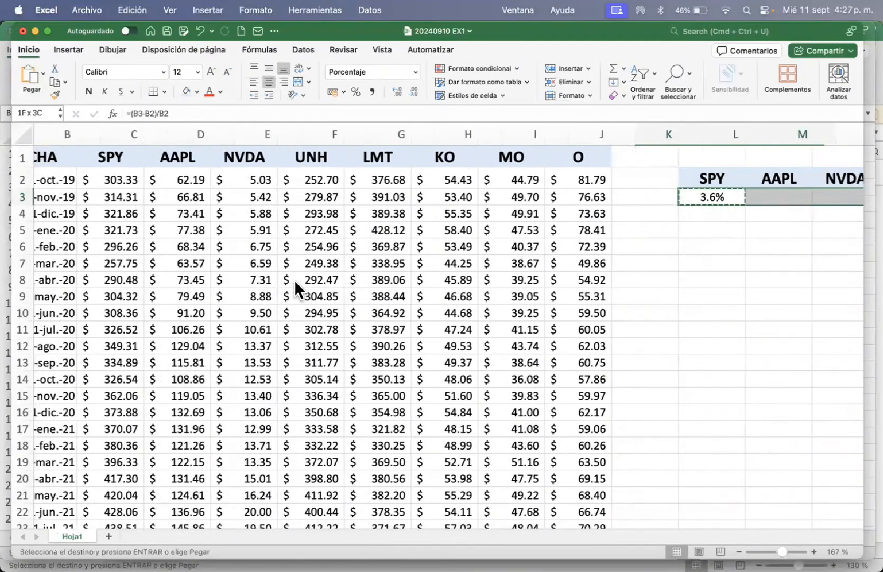
key(shift+Right)
key(shift+Right)
key(shift+Right)
key(shift+Right)
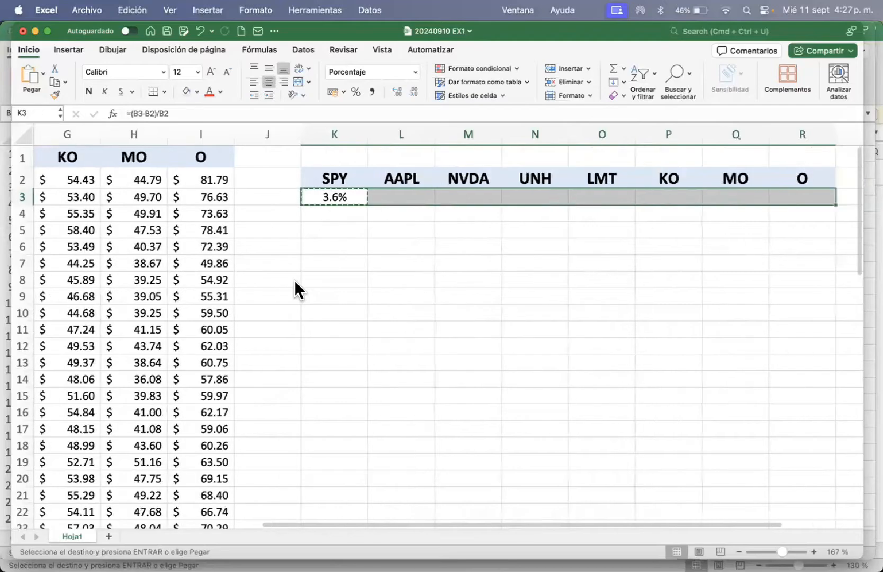
key(super+v)
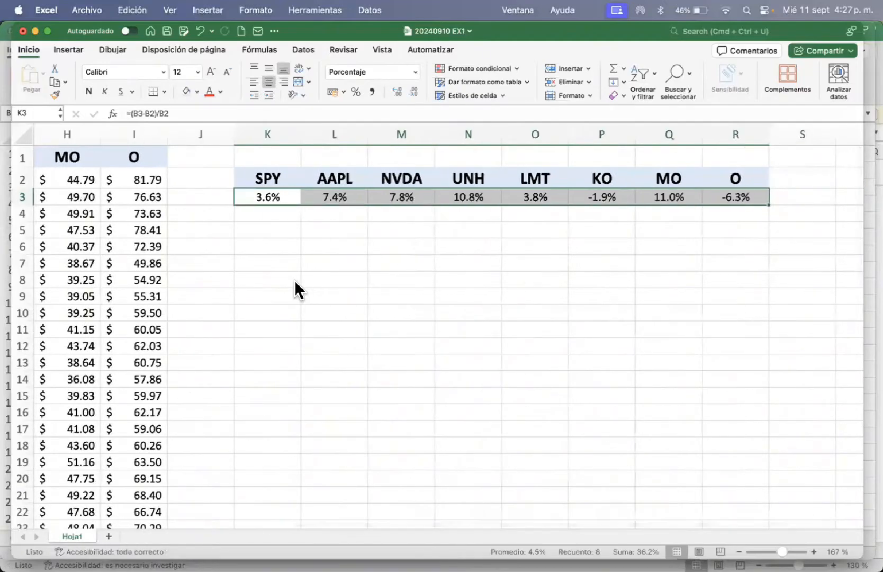
- Copy the return formulas in K3:R3 down to row 61 so every month of price data is covered
key(Down)
key(shift+Down)
key(shift+Down)
key(shift+Down)
key(shift+Down)
key(shift+Down)
key(shift+Down)
key(shift+Down)
key(shift+Down)
key(shift+Down)
key(shift+Down)
key(shift+Down)
key(shift+Down)
key(shift+Down)
key(shift+Down)
key(shift+Down)
key(shift+Down)
key(shift+Down)
key(shift+Down)
key(shift+Down)
key(shift+Down)
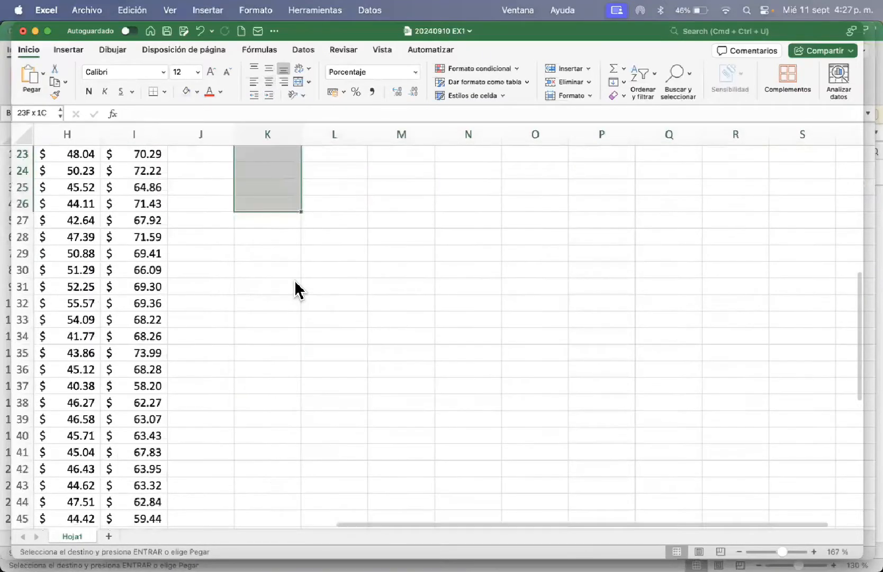
key(shift+Down)
key(shift+Down)
key(shift+Down)
key(shift+Down)
key(shift+Down)
key(shift+Down)
key(shift+Down)
key(shift+Down)
key(shift+Down)
key(shift+Down)
key(shift+Down)
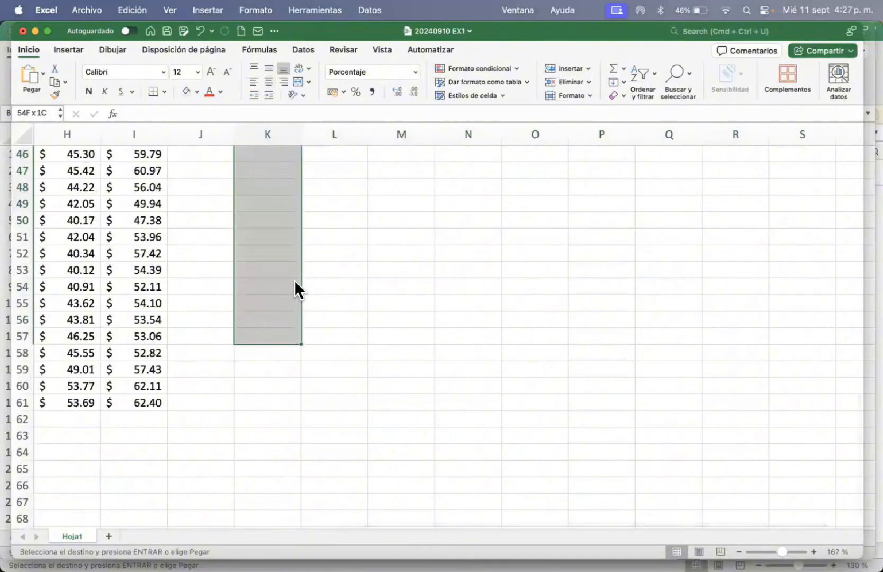
key(shift+Down)
key(super+v)
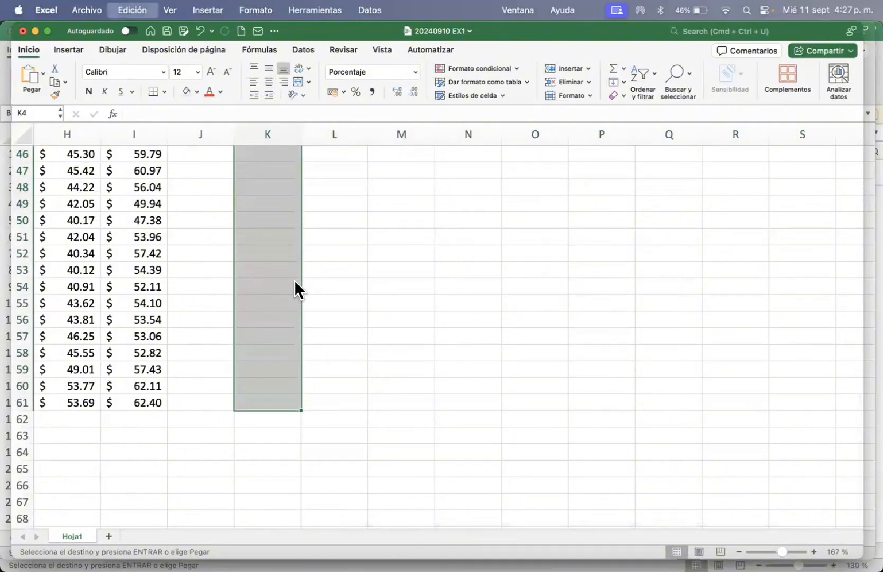
key(Up)
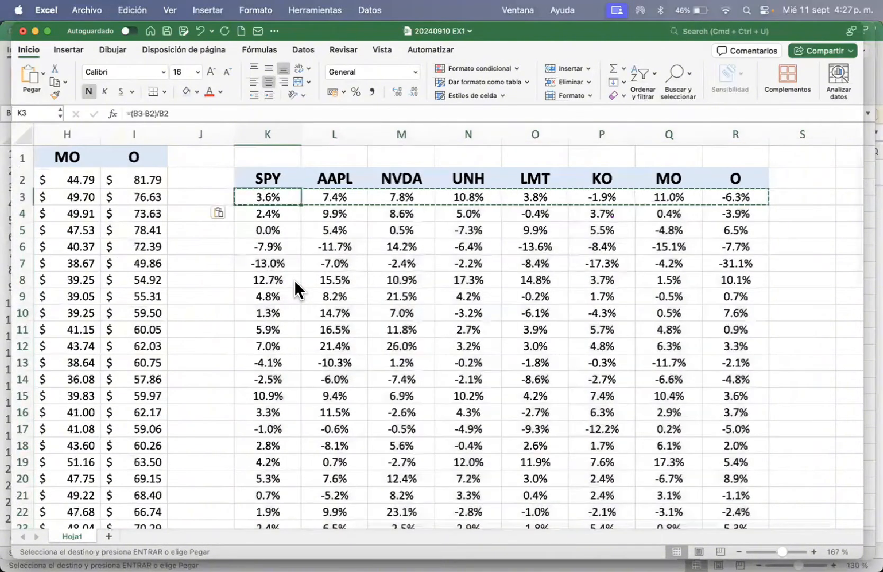
- Add the row label CAGR in A63, below the last date of the price table
key(Left)
key(Left)
key(Left)
key(Left)
key(Left)
key(Left)
key(Left)
key(Left)
key(Left)
key(Left)
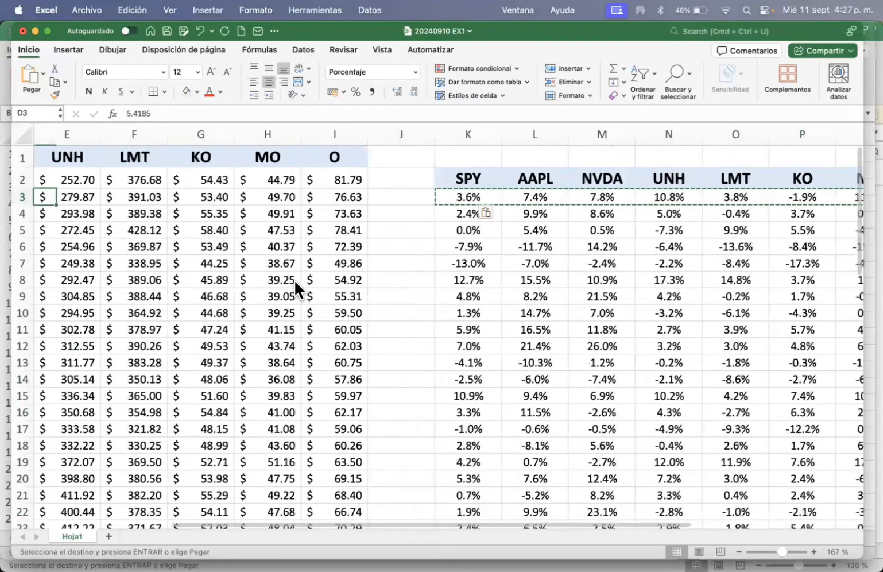
key(Up)
key(Up)
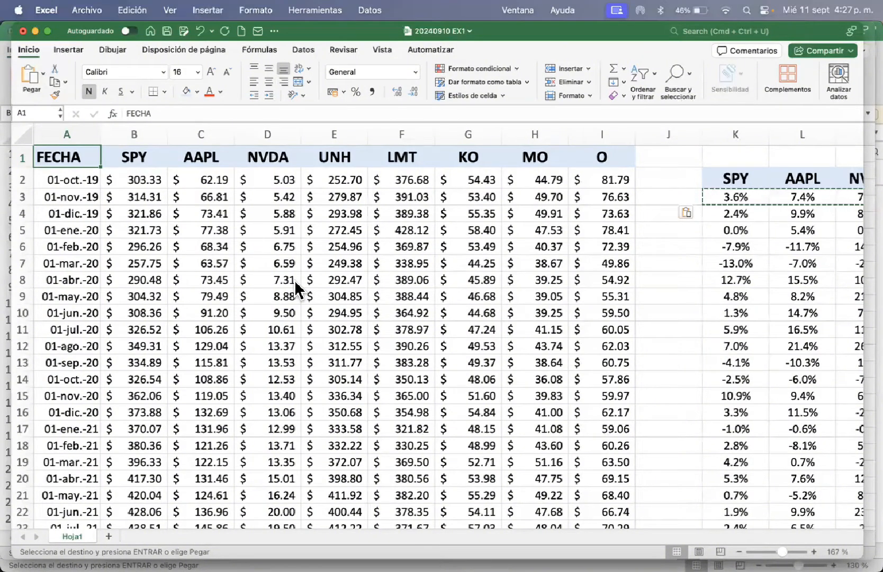
key(super+Down)
key(Down)
key(Down)
key(Down)
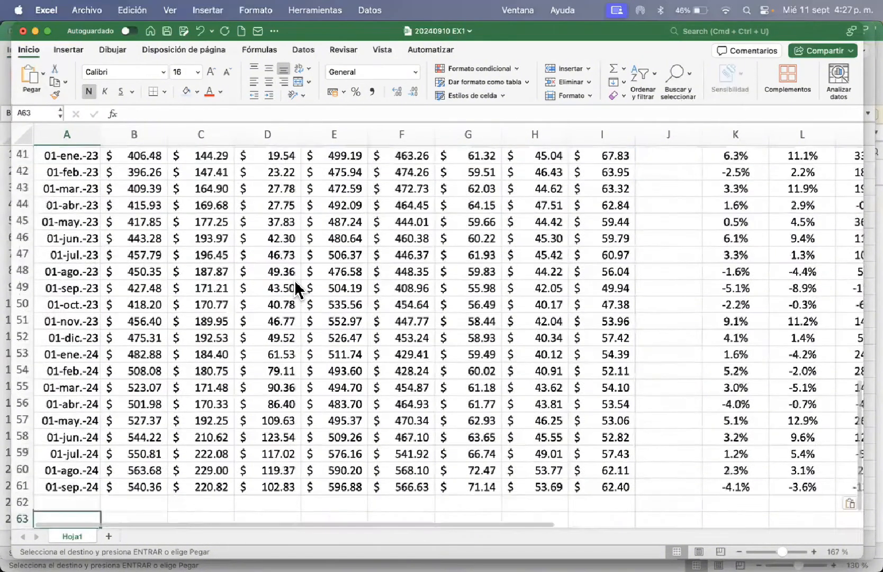
key(Up)
text(C)
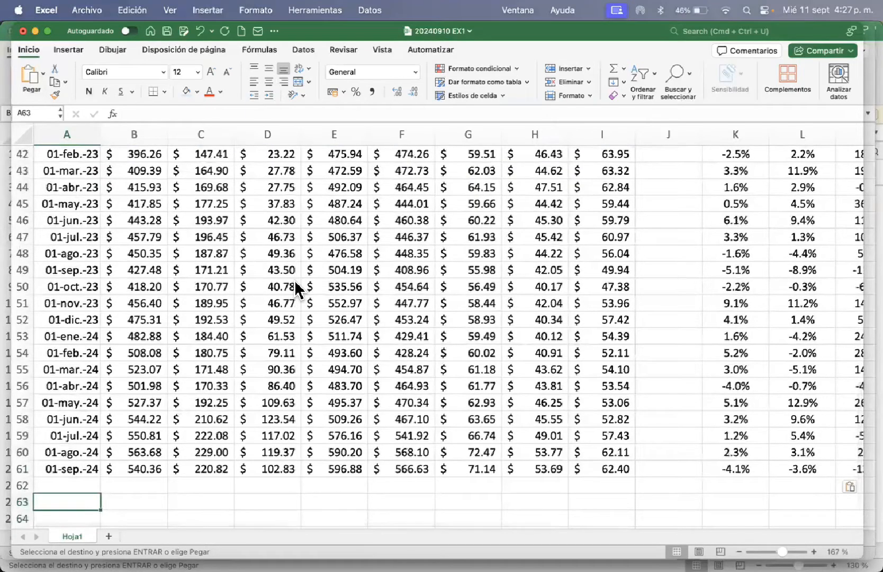
text(AGR)
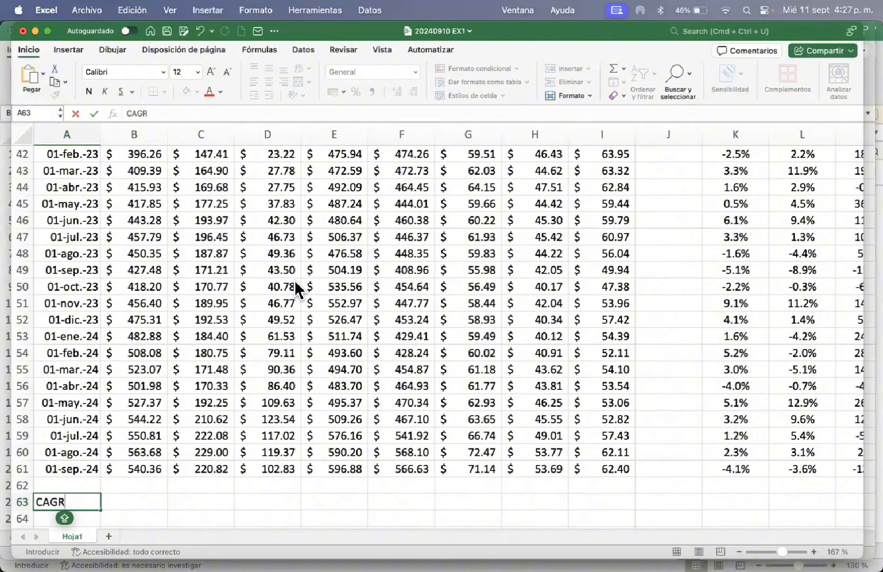
key(Return)
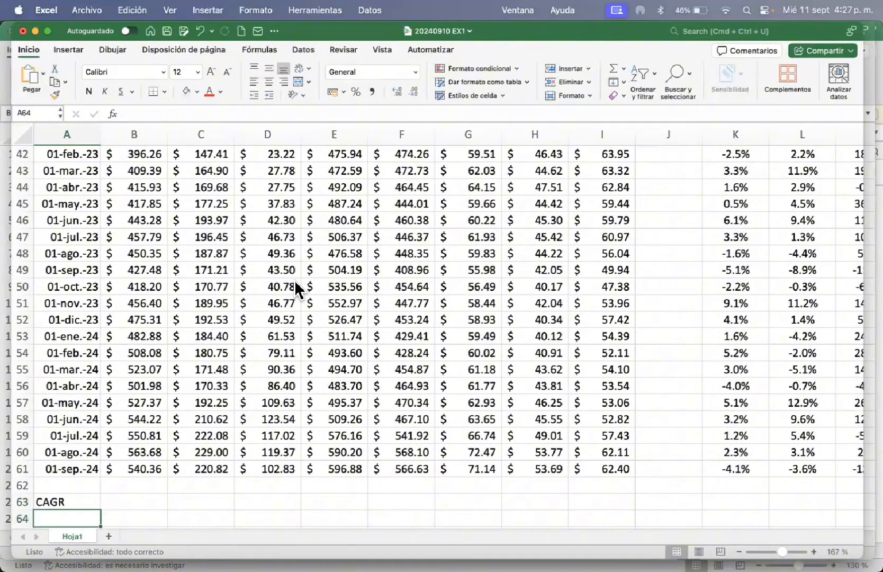
- Add the row labels "Desviación estándar mensual" in A64 and "Beta" in A65
text(Desviación)
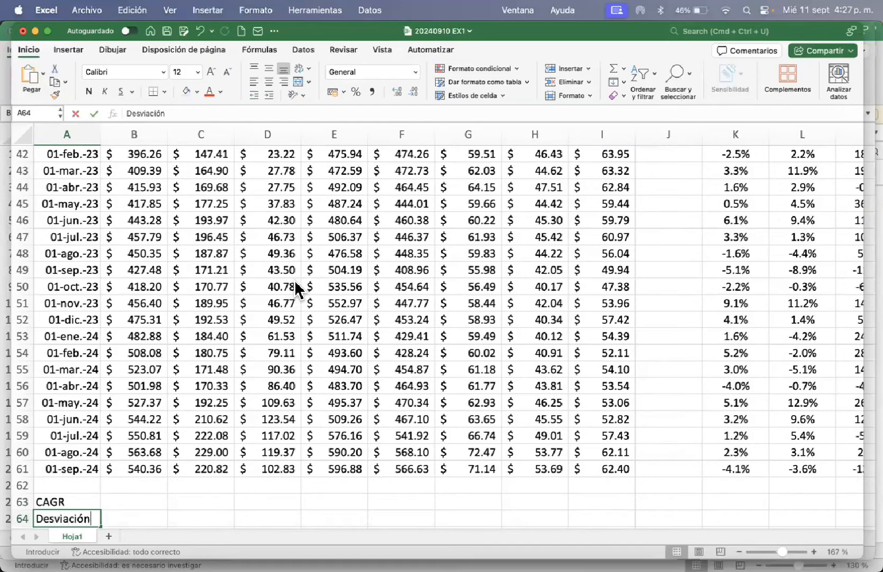
text( mensual)
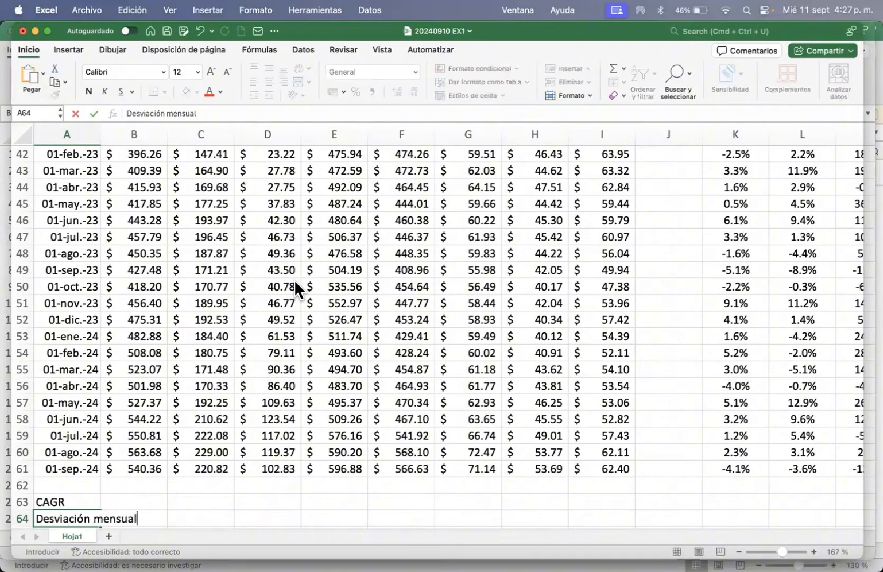
click(168, 114)
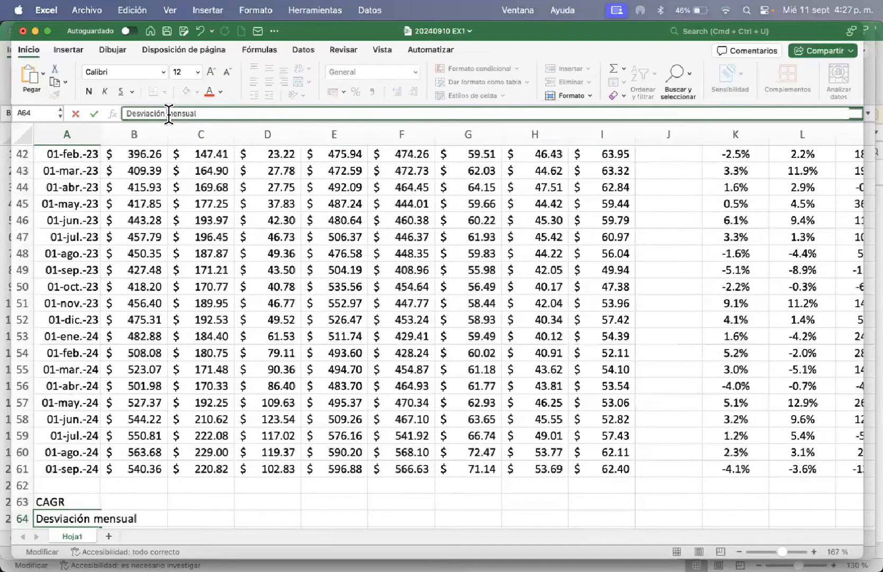
text(esta)
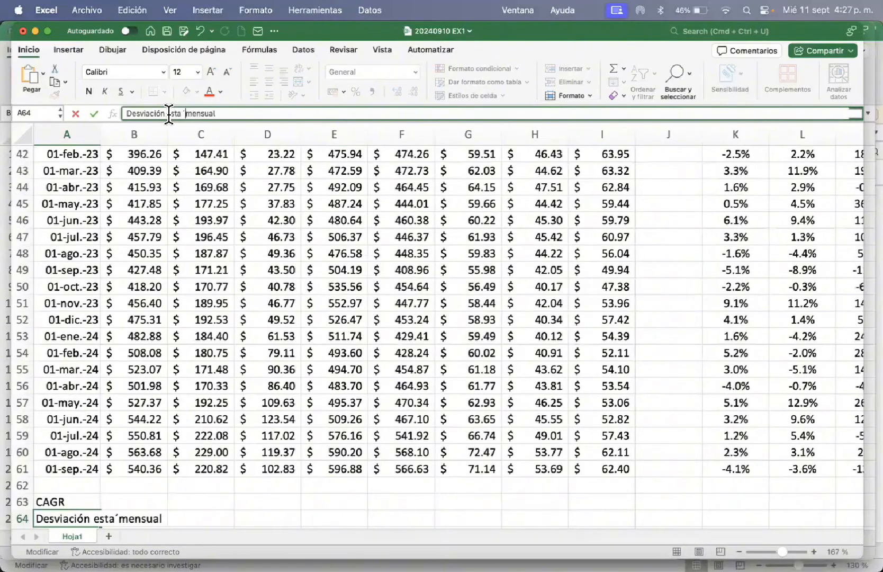
key(BackSpace)
text(ándar)
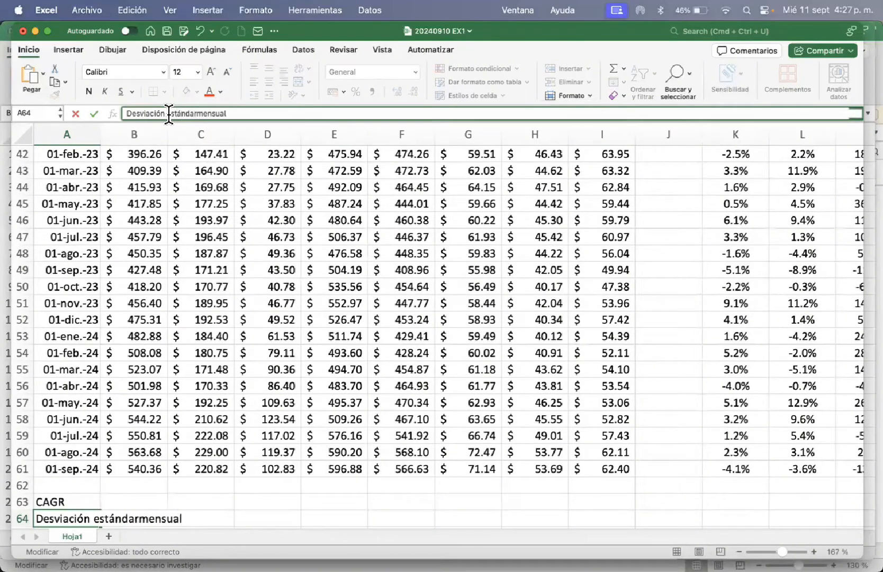
key(Return)
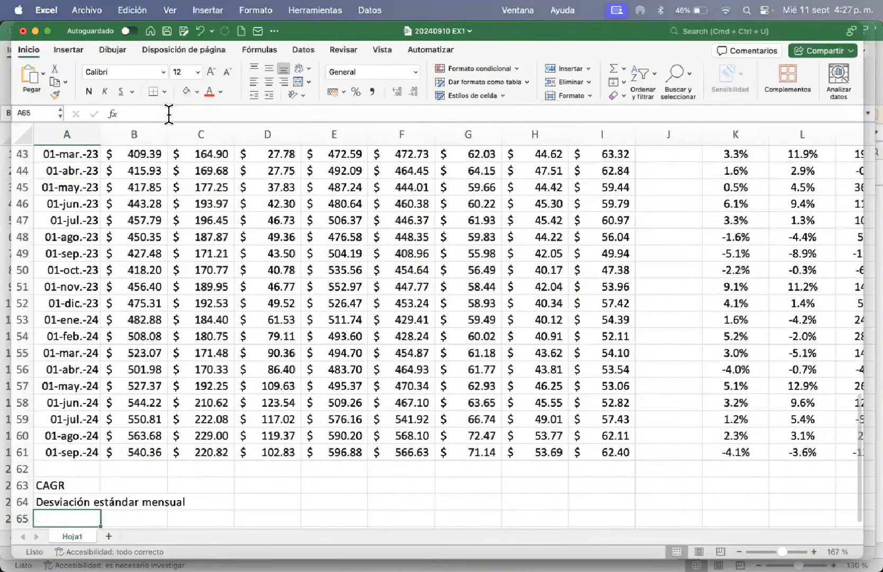
text(Beta)
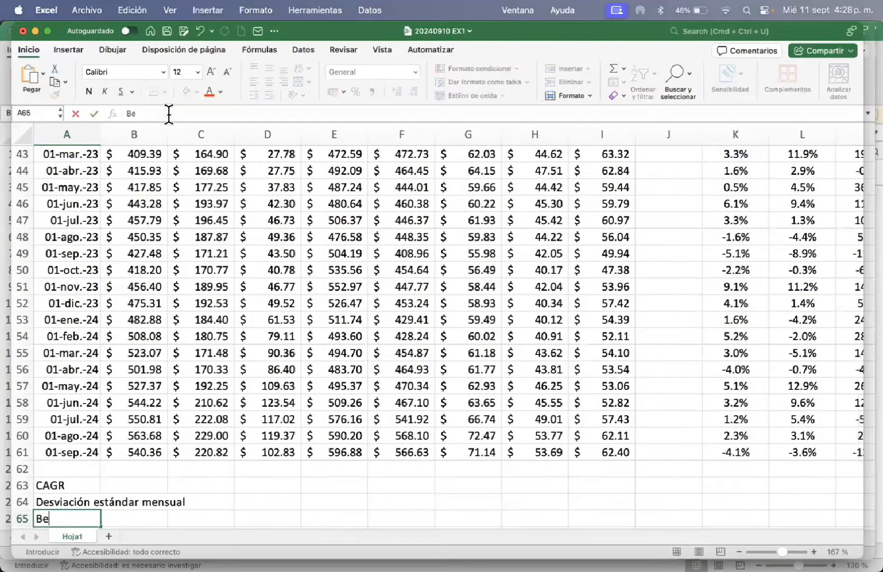
key(Return)
- Autofit the width of column A to the "Desviación estándar mensual" label
key(Up)
key(Up)
key(Up)
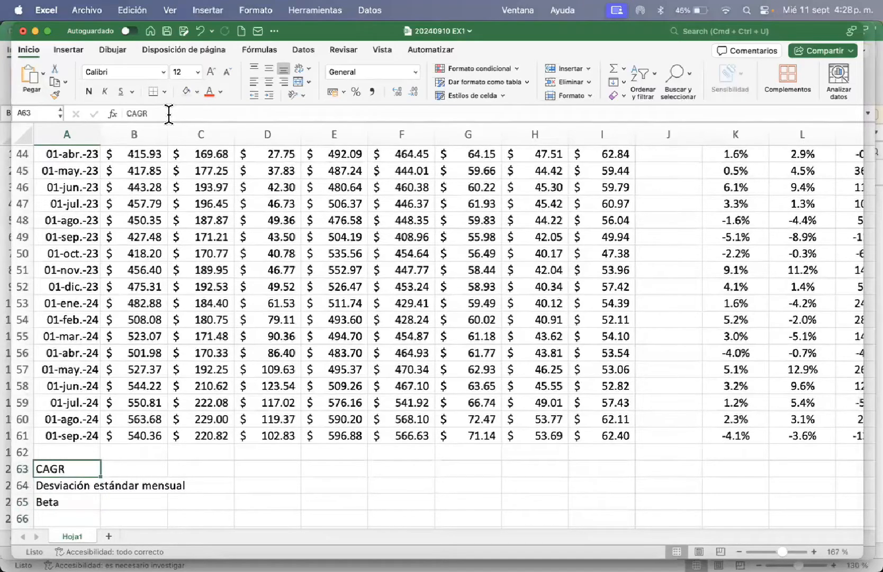
key(Down)
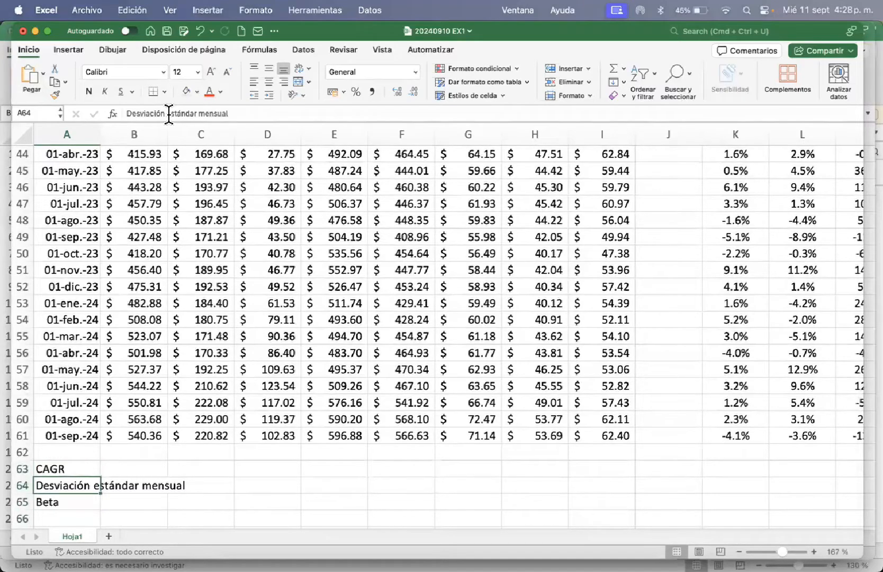
double_click(99, 130)
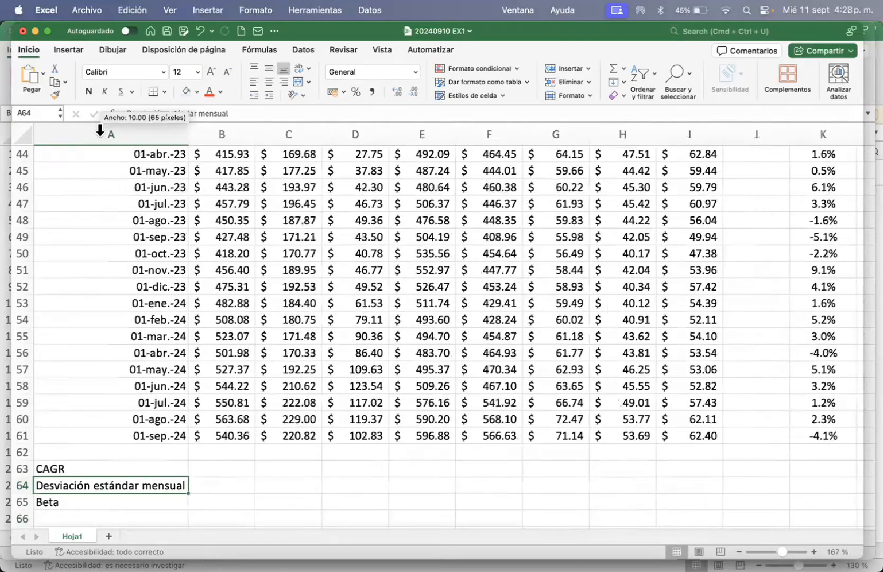
- Calculate SPY's CAGR in B63 with =TASA(5;;-B2;B61), using its first and last prices over five years
key(Up)
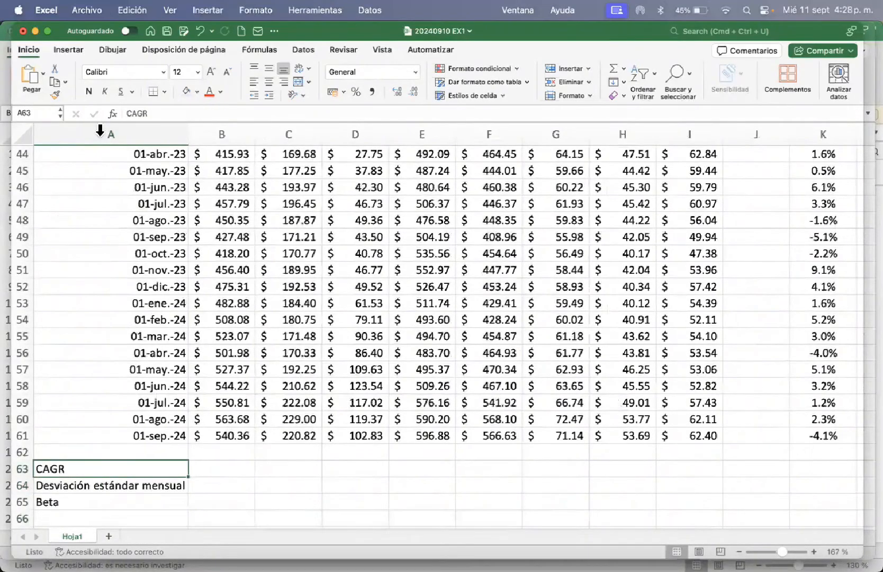
key(Right)
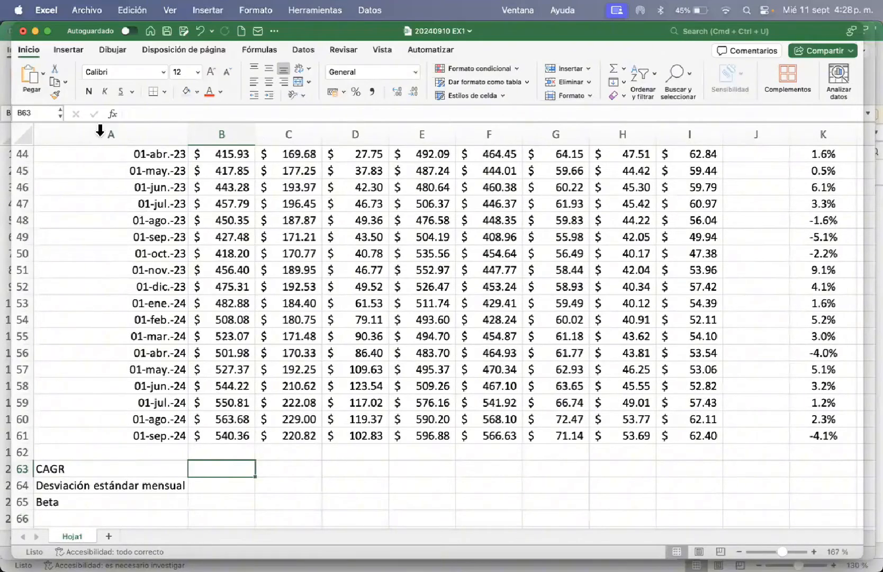
text(=TASA)
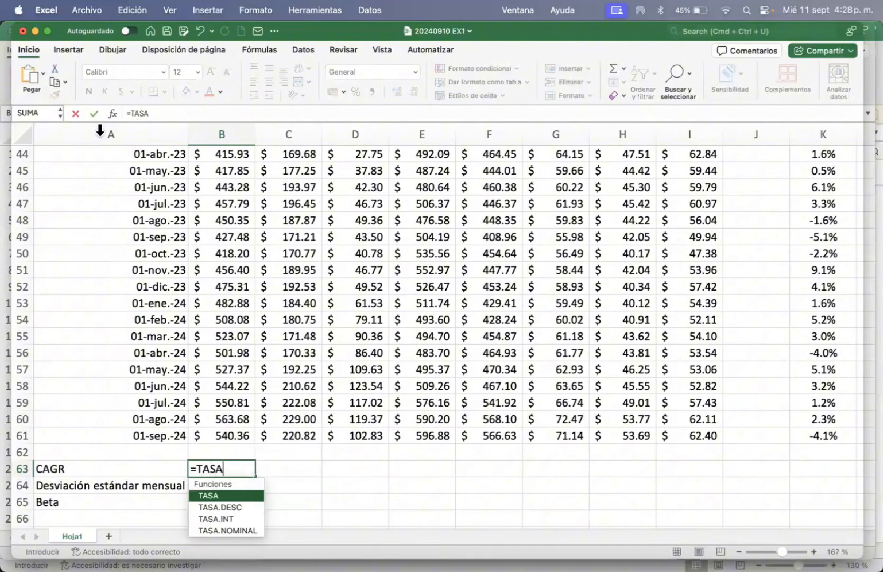
key(Caps_Lock)
text(()
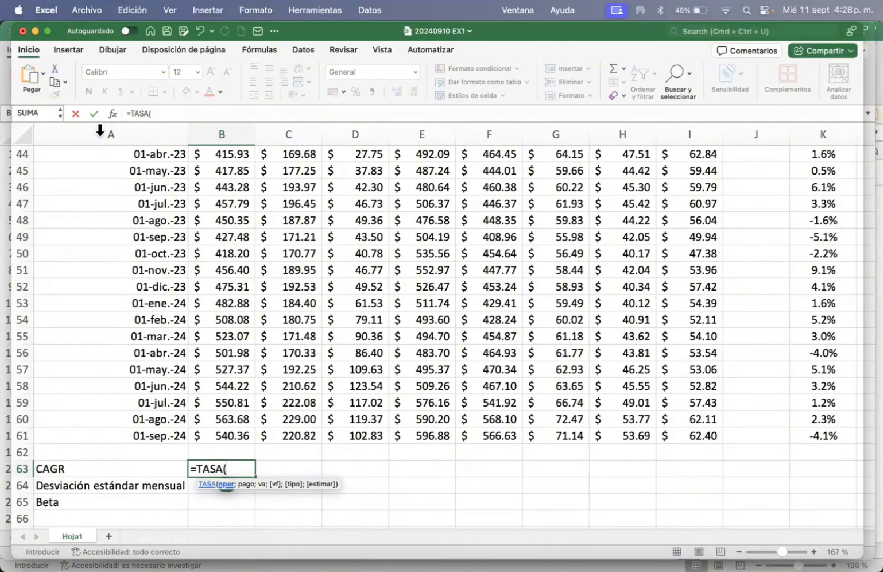
text(5;)
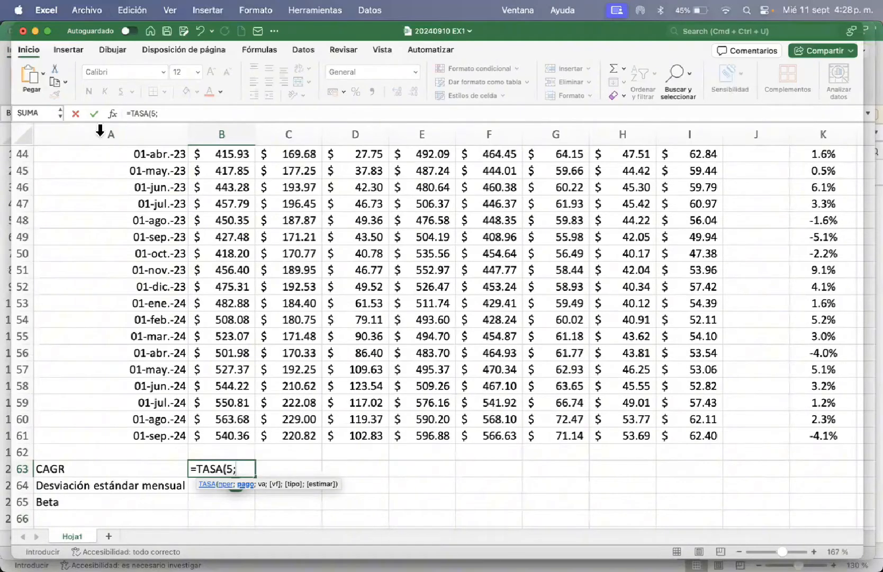
text(;)
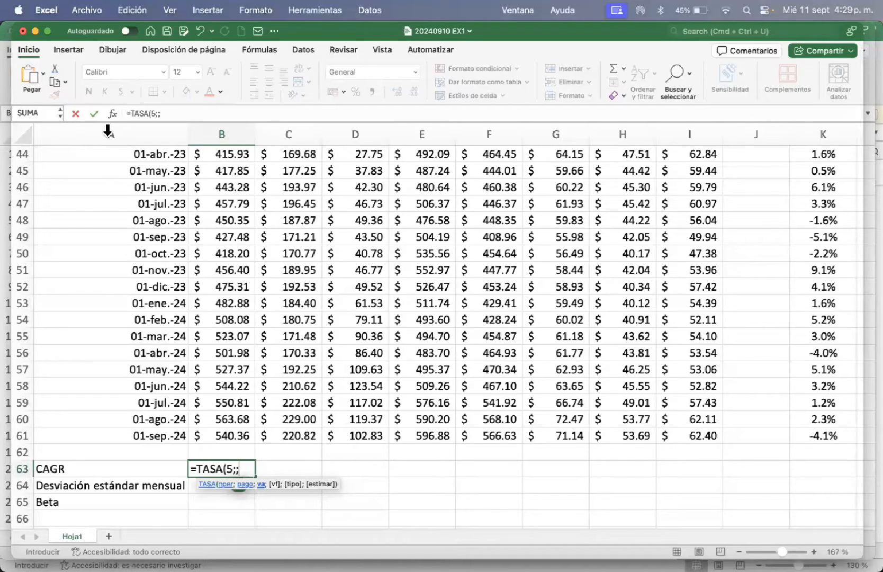
scroll(224, 231, up, 15)
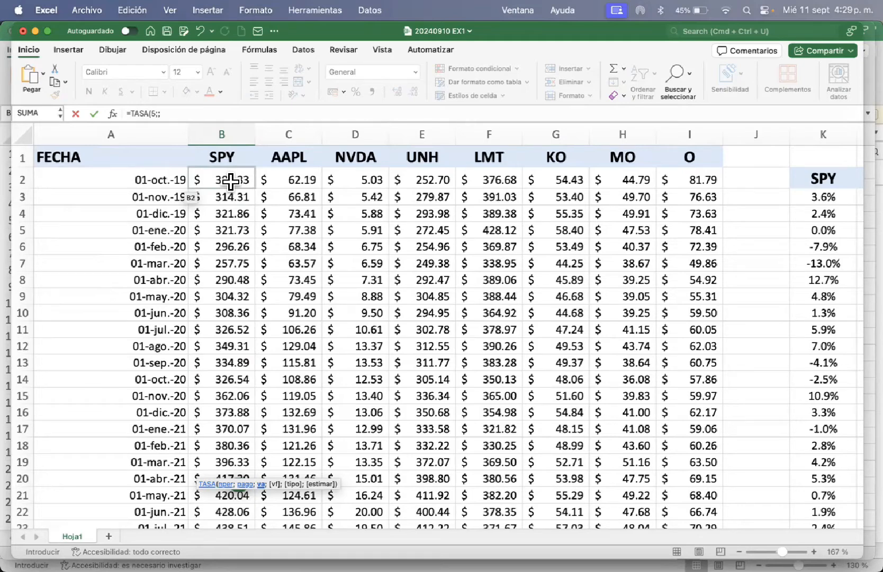
text(-)
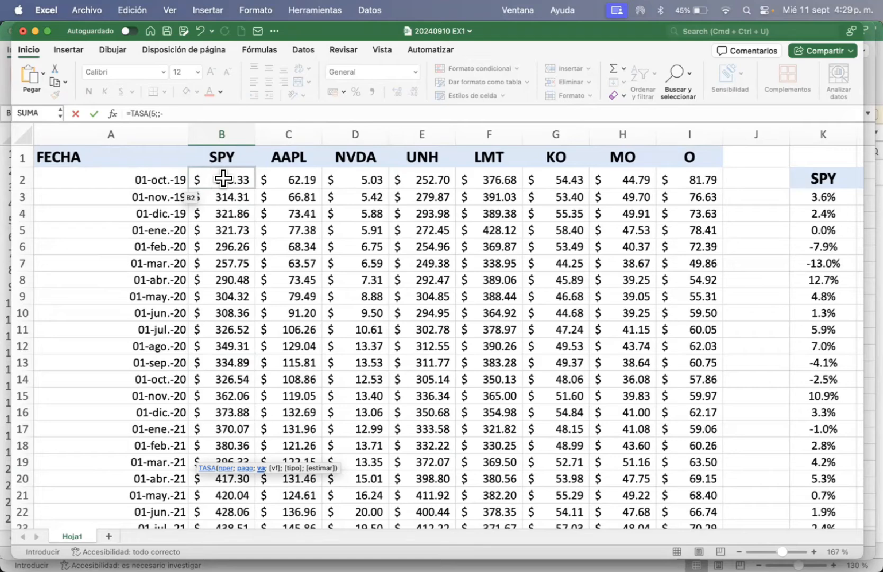
click(223, 179)
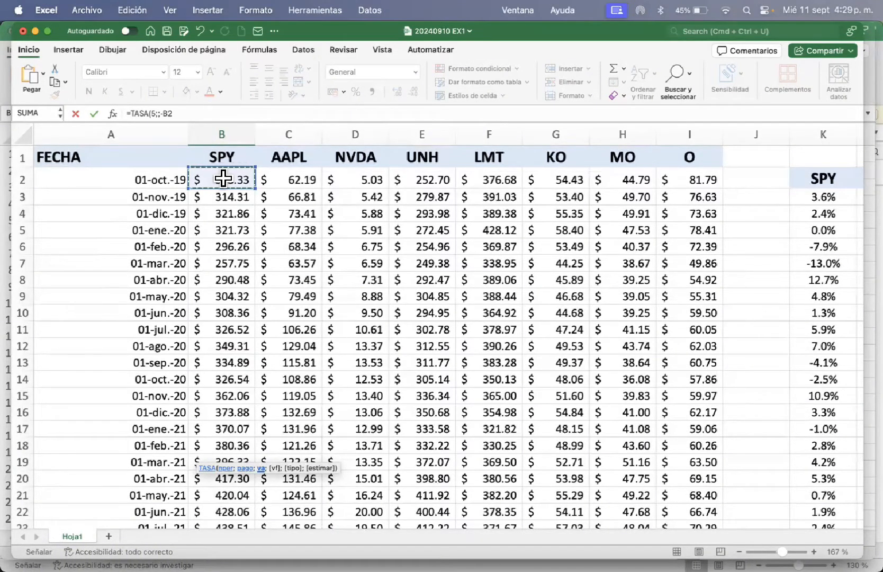
text(;)
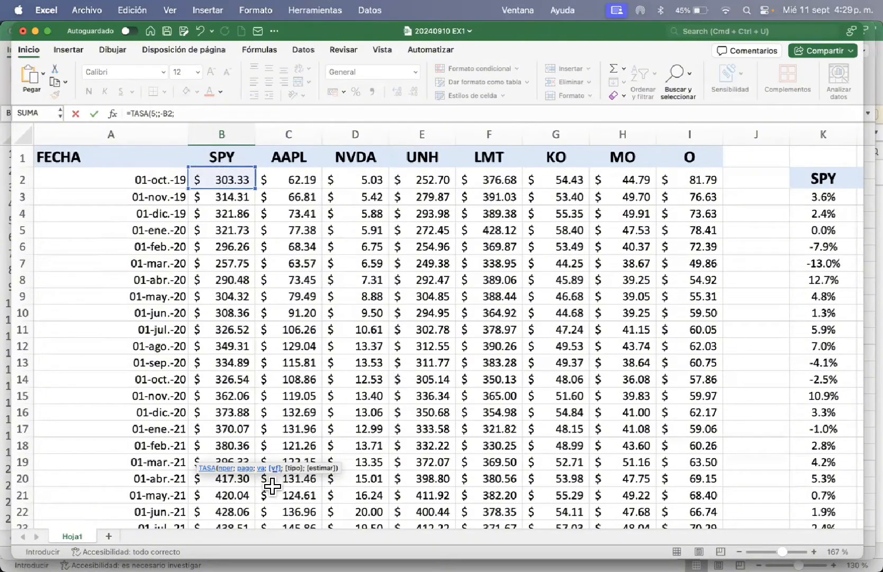
scroll(228, 356, down, 15)
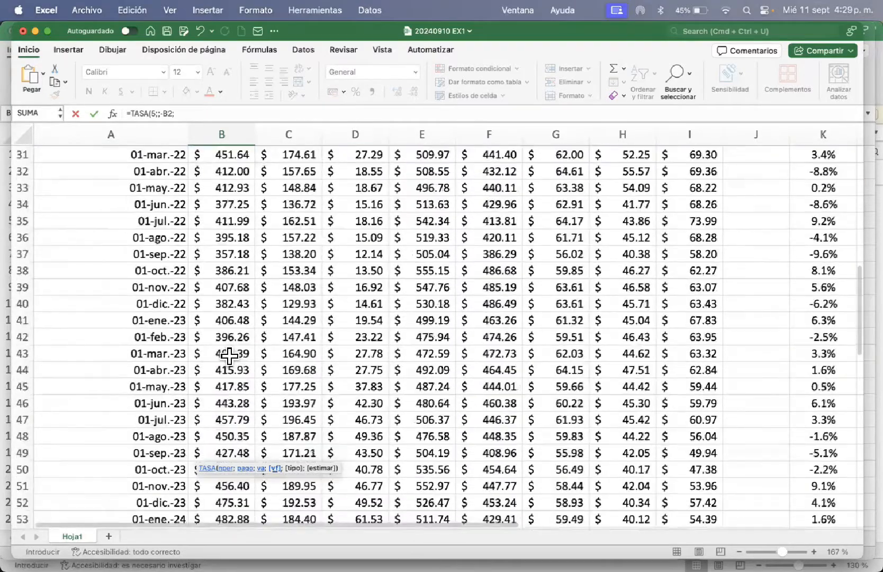
scroll(229, 356, down, 10)
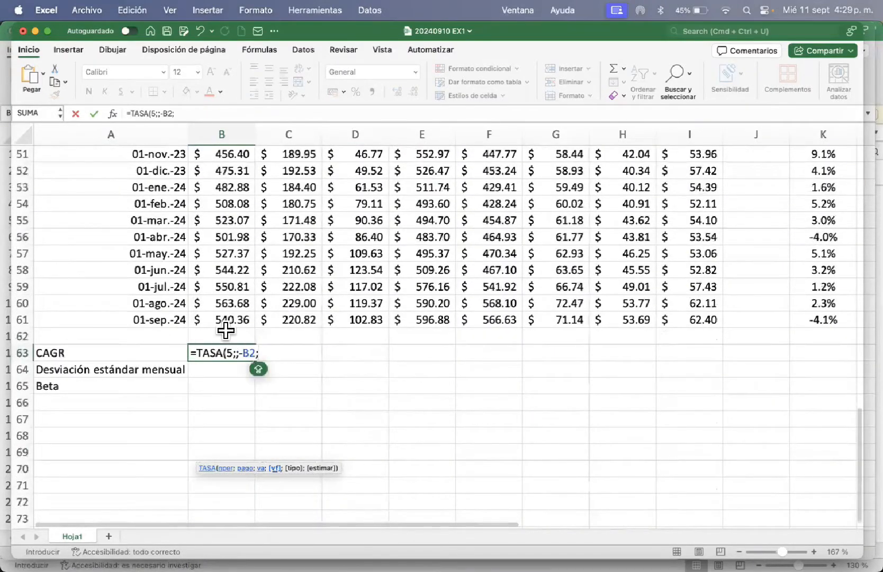
click(229, 320)
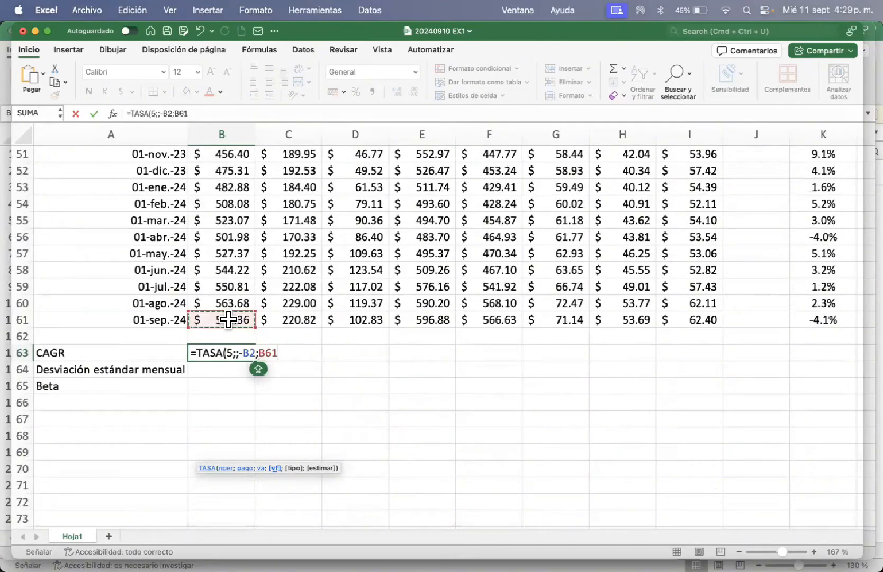
text())
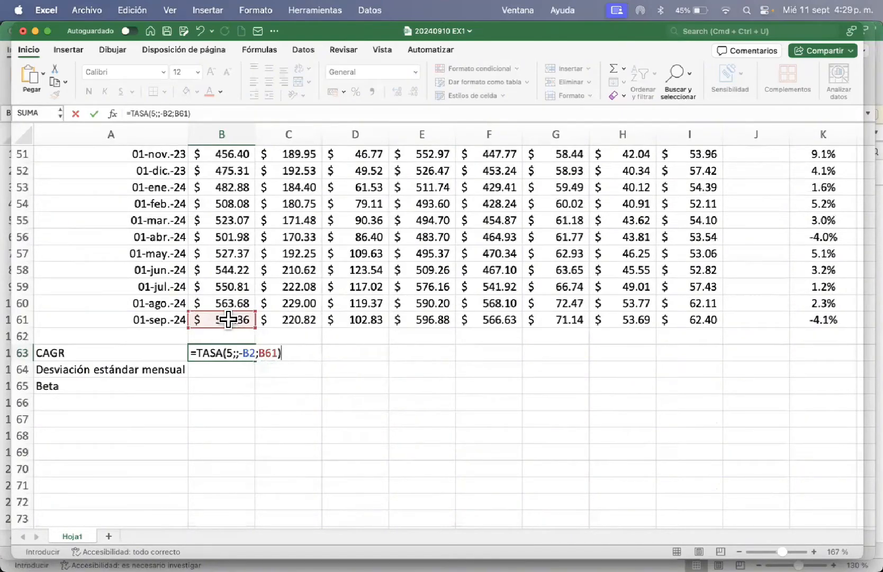
key(Return)
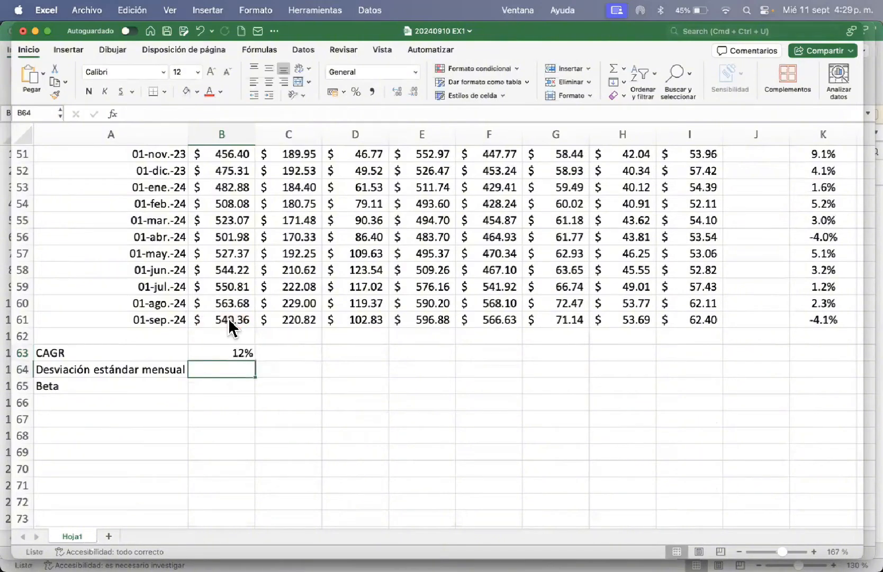
- Center SPY's CAGR in B63 and show it with one decimal place
key(Up)
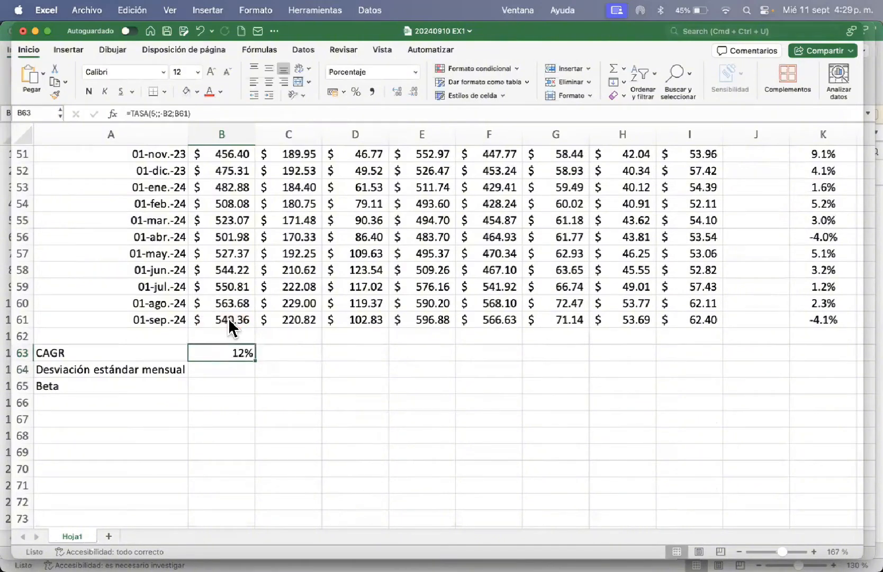
click(268, 83)
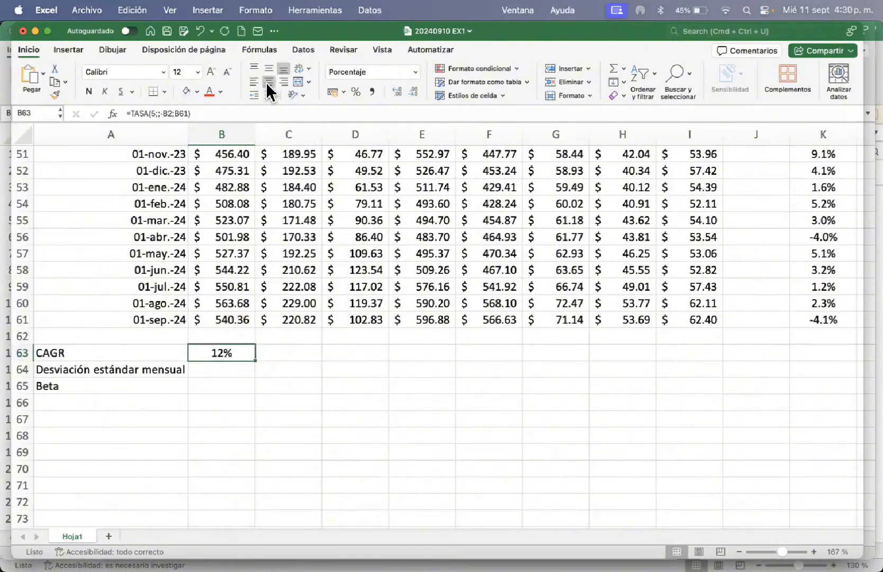
click(398, 92)
- Copy SPY's CAGR formula from B63 across C63:I63 for the seven stocks
key(super+c)
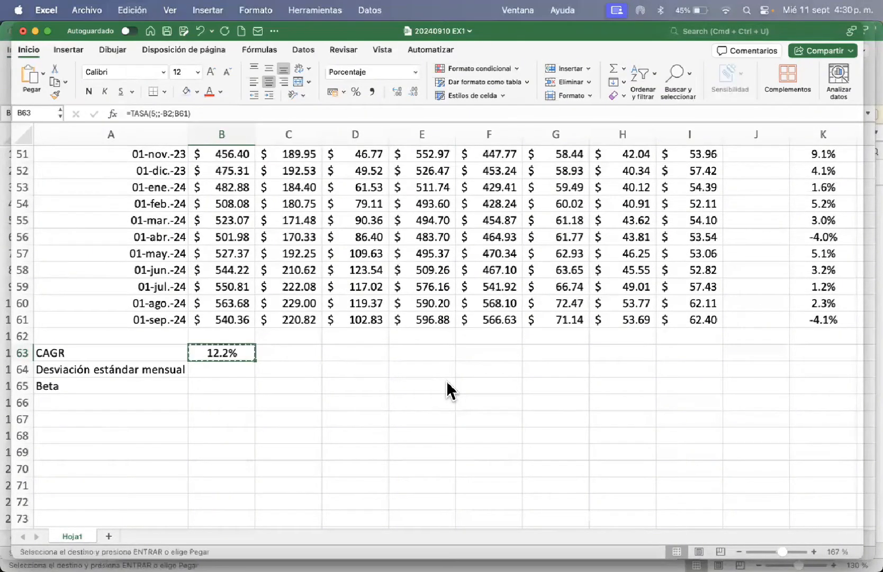
key(Right)
key(shift+Right)
key(shift+Right)
key(shift+Right)
key(shift+Right)
key(shift+Right)
key(shift+Right)
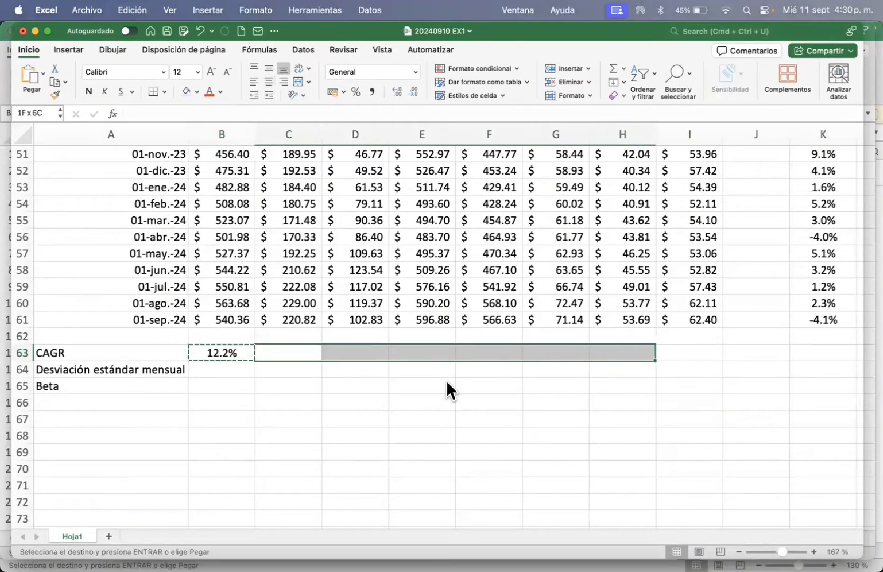
key(Return)
key(Left)
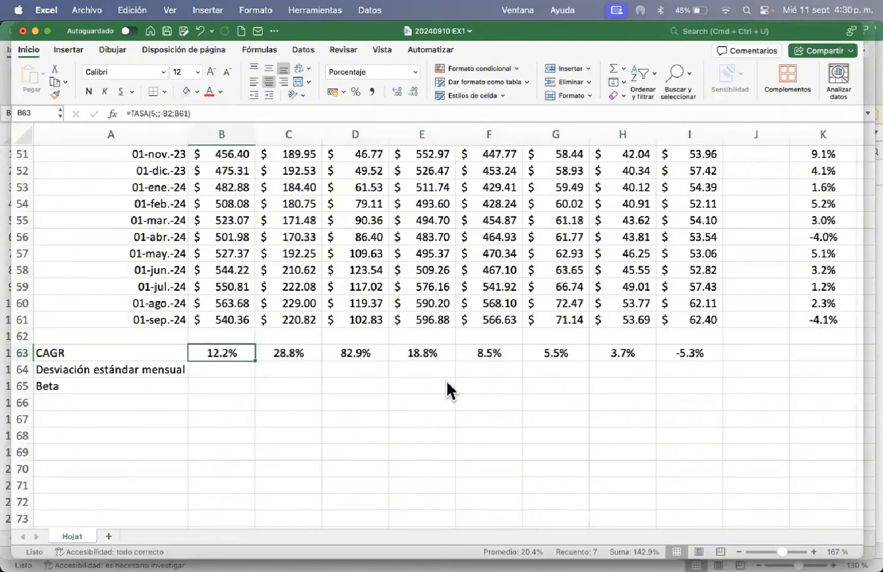
- Check the copied CAGR formulas across row 63, from SPY through O
key(Right)
key(Right)
key(Right)
key(Right)
key(Right)
key(Right)
key(Right)
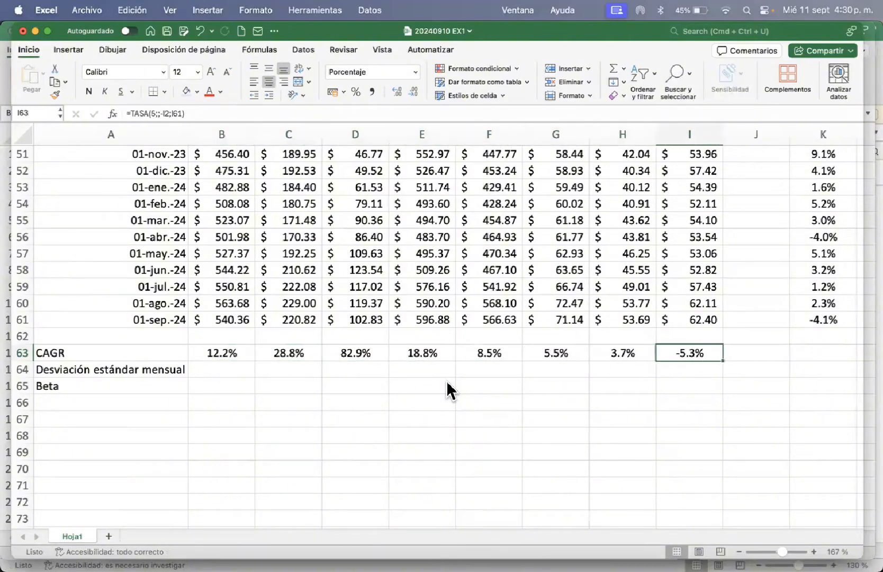
key(Left)
key(Left)
key(Left)
key(Left)
key(Left)
key(Left)
key(Left)
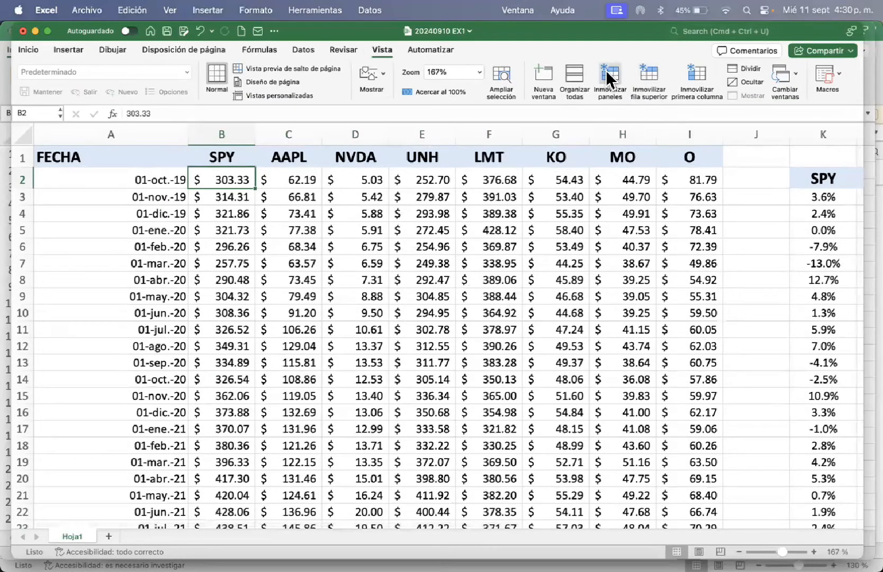
- Freeze the panes at B2 to keep the ticker header row and the date column in view
click(608, 74)
scroll(488, 347, down, 10)
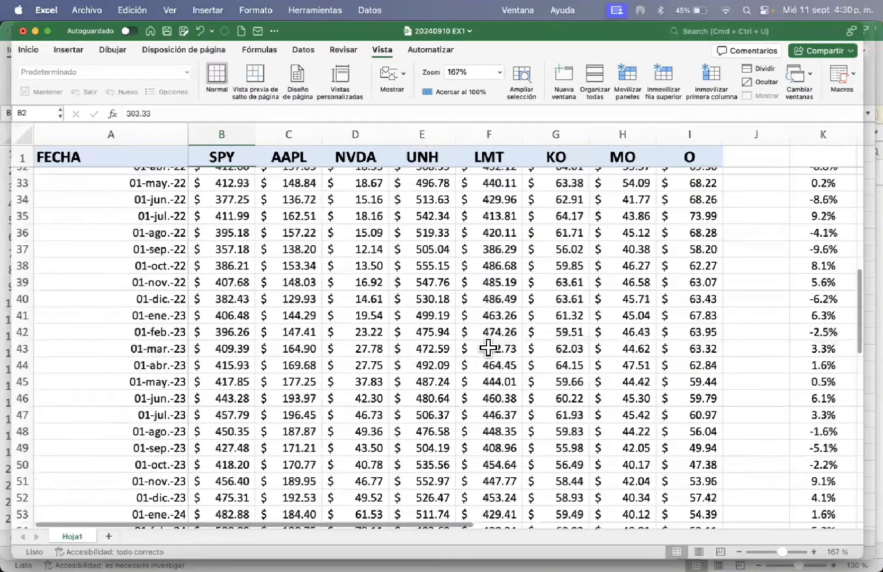
scroll(488, 347, down, 8)
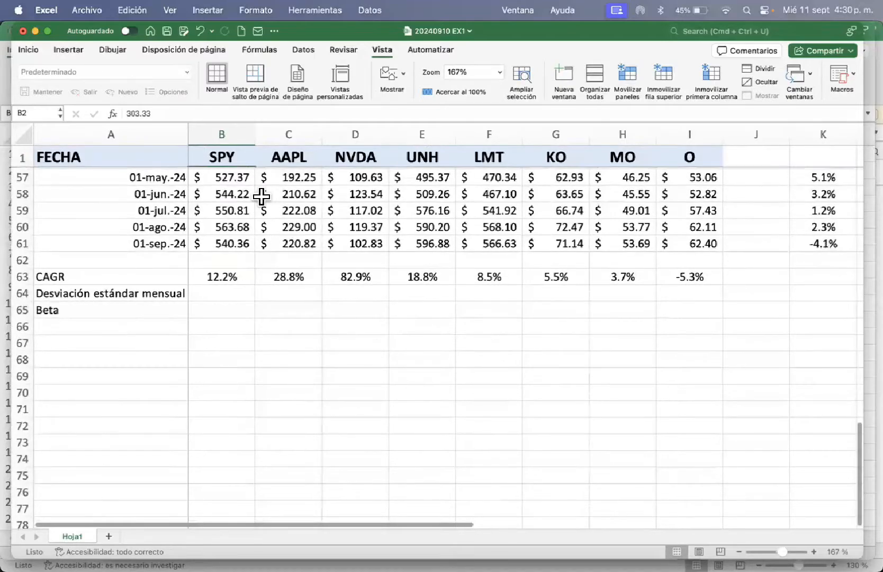
- Examine each ticker's CAGR in row 63 against its header, from SPY through O
click(227, 273)
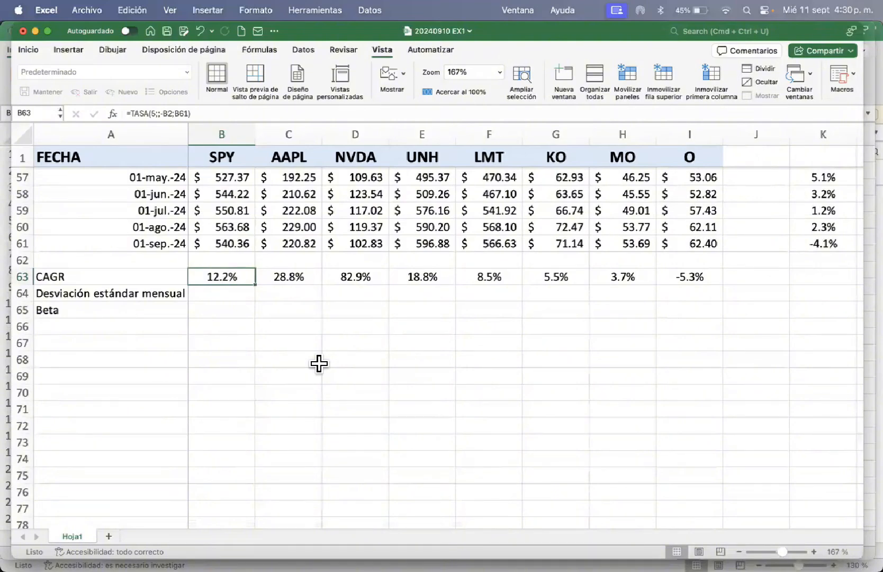
key(Right)
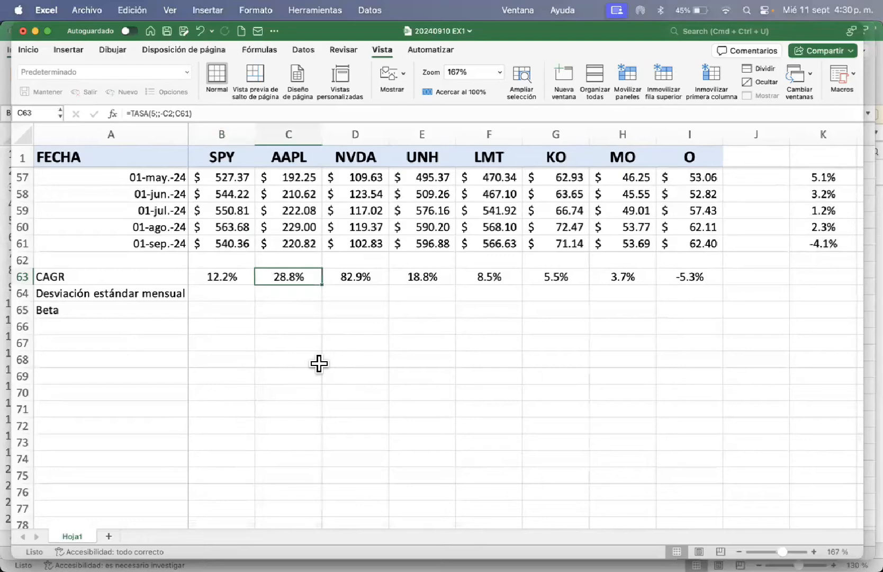
key(Right)
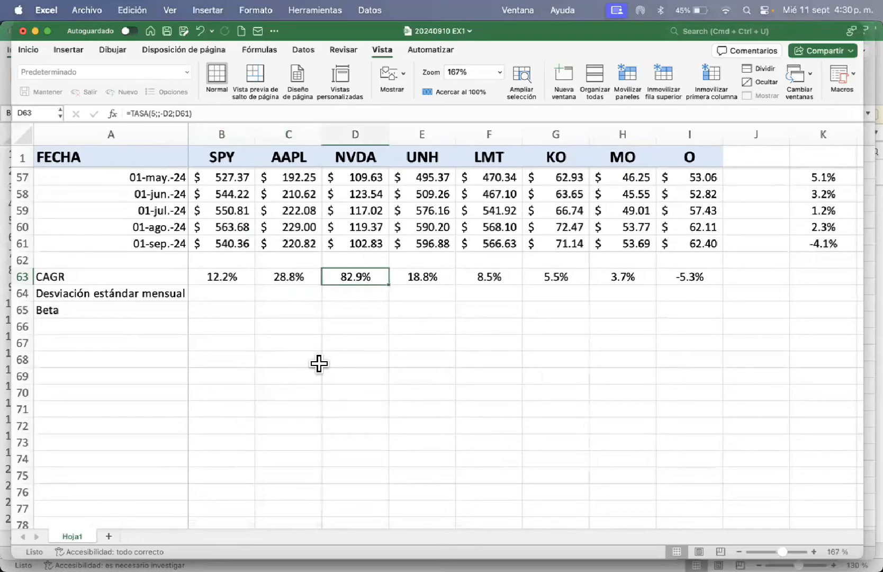
key(Right)
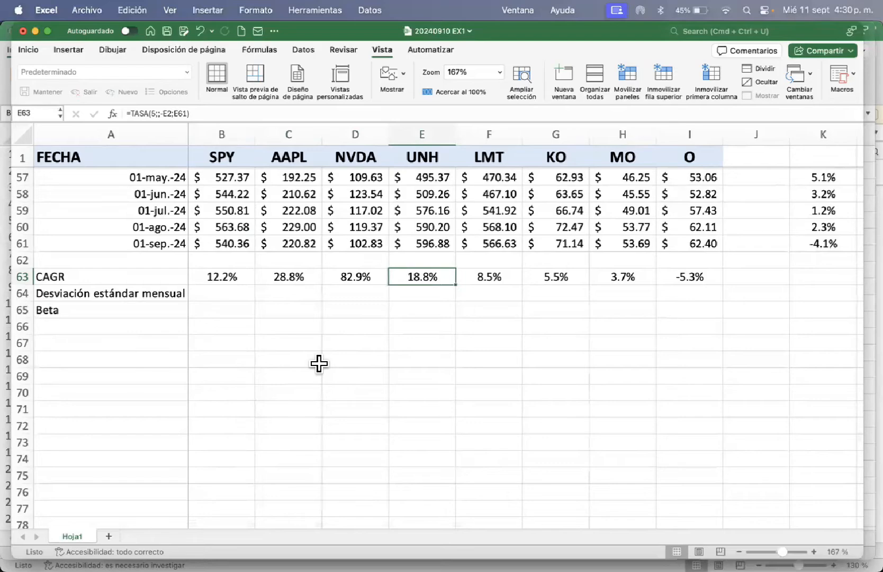
key(Right)
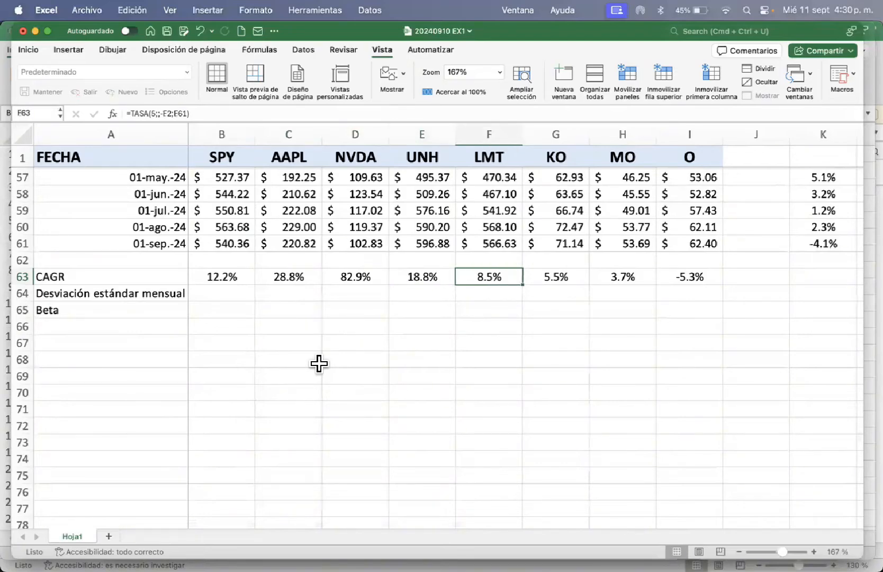
key(Right)
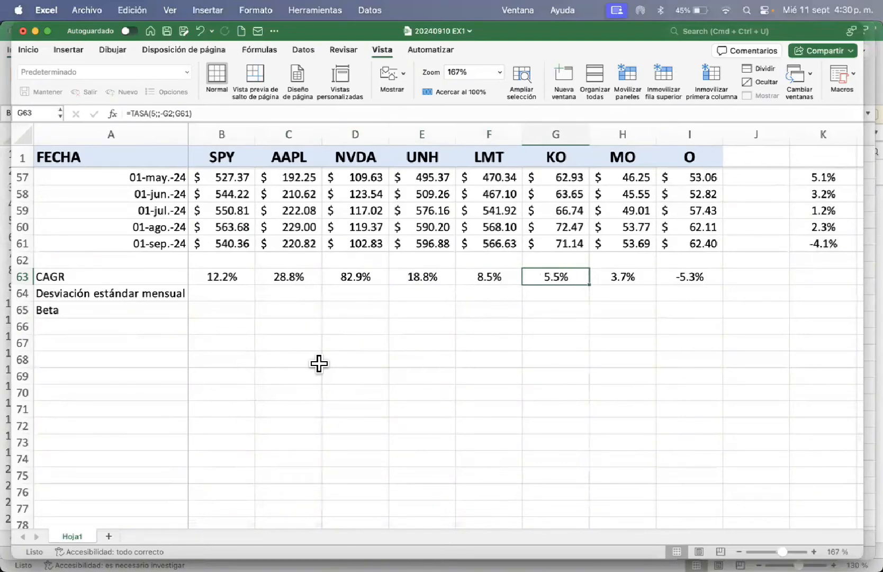
key(Right)
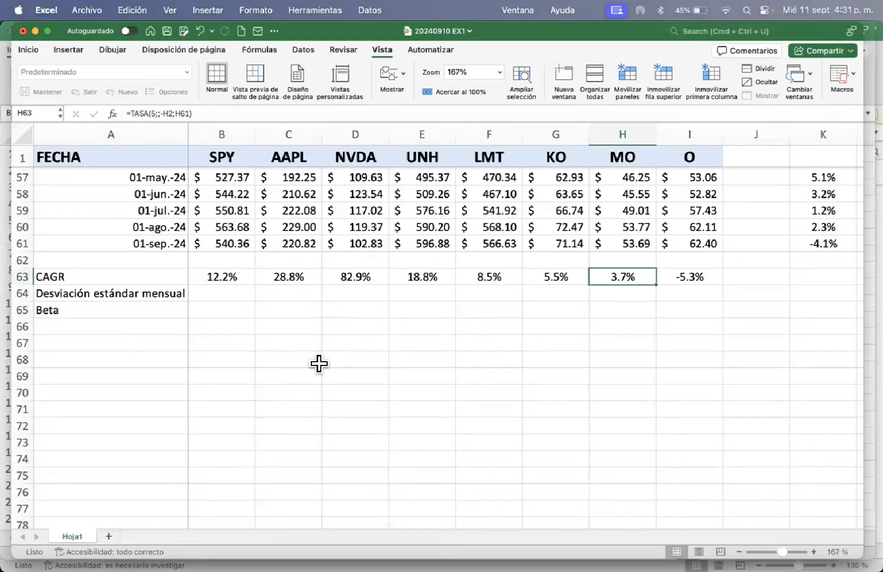
key(Right)
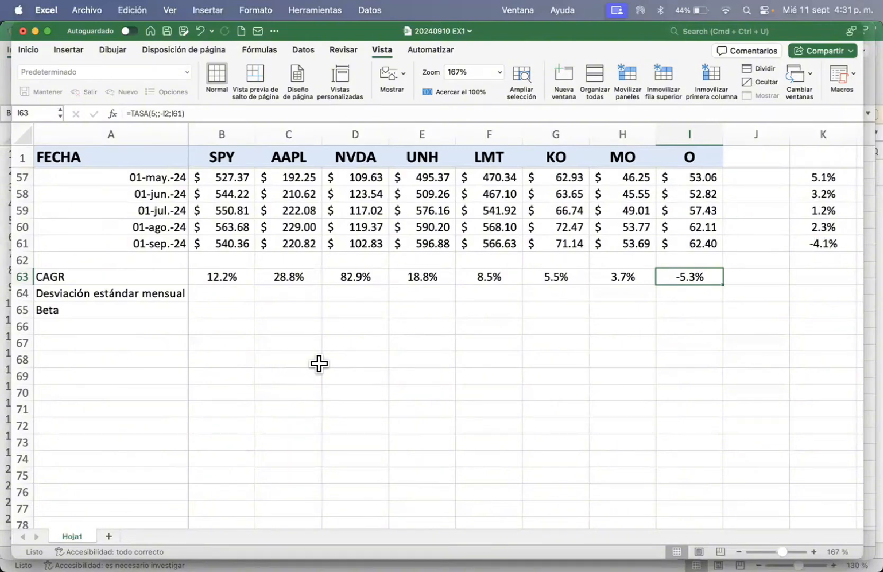
- Calculate the standard deviation of SPY's monthly returns in B64 with =DESVEST.M(K3:K61)
key(Down)
key(Left)
key(Left)
key(Left)
key(Left)
key(Left)
key(Left)
key(Left)
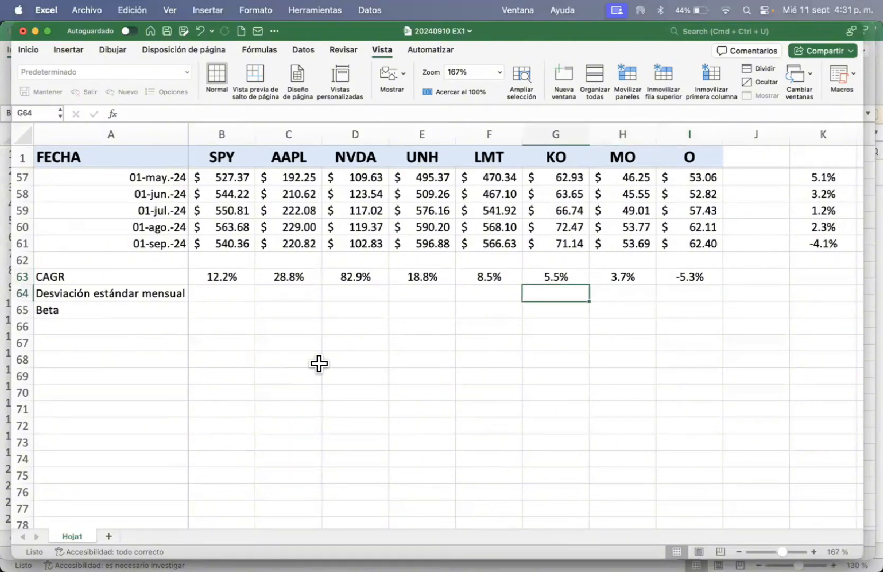
key(Left)
key(Right)
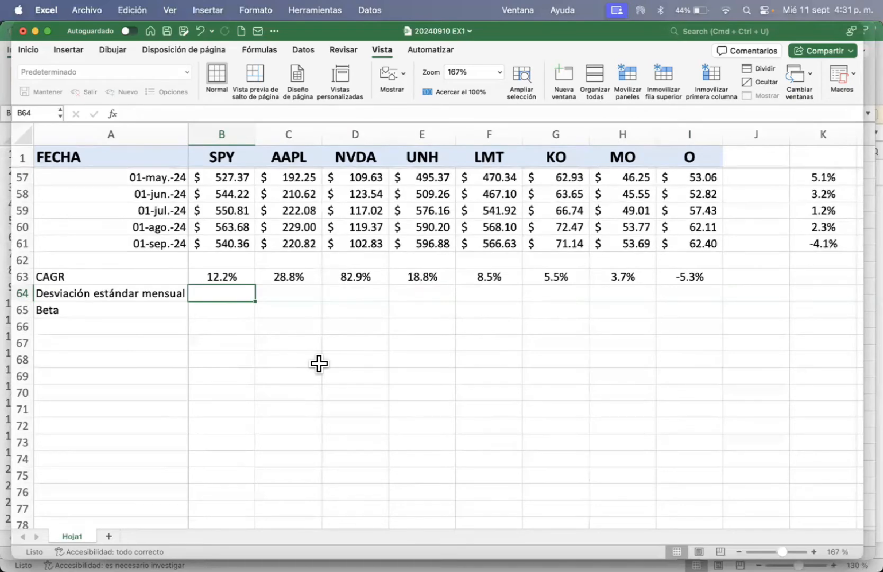
text(=DES)
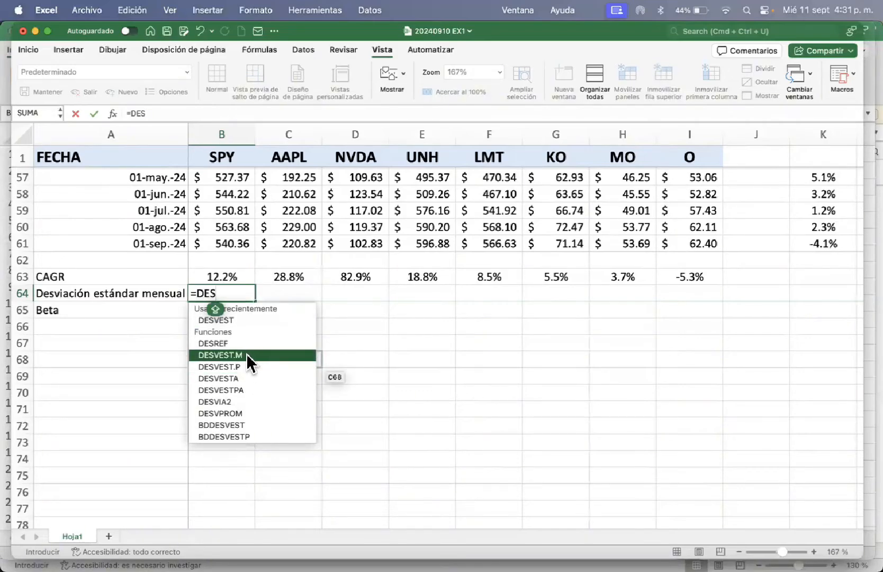
double_click(252, 355)
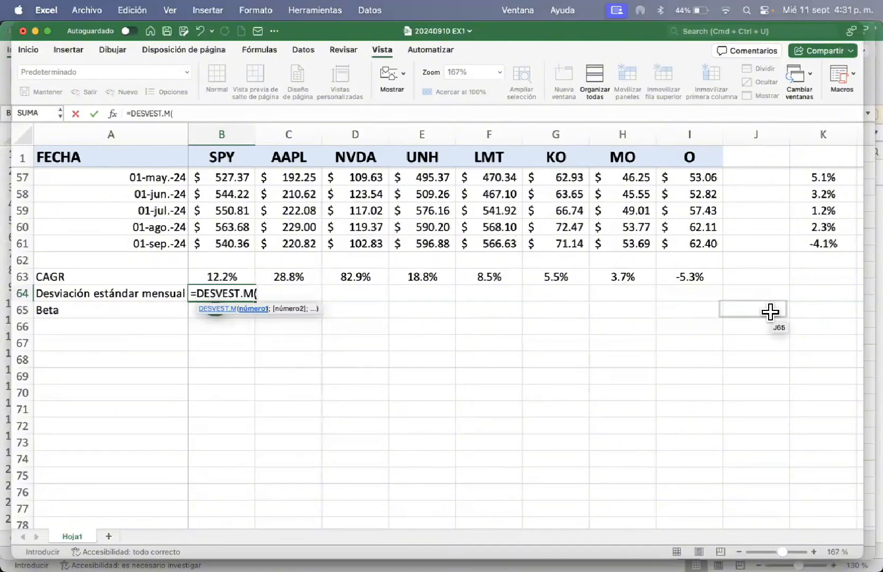
scroll(769, 309, up, 2)
scroll(769, 309, right, 2)
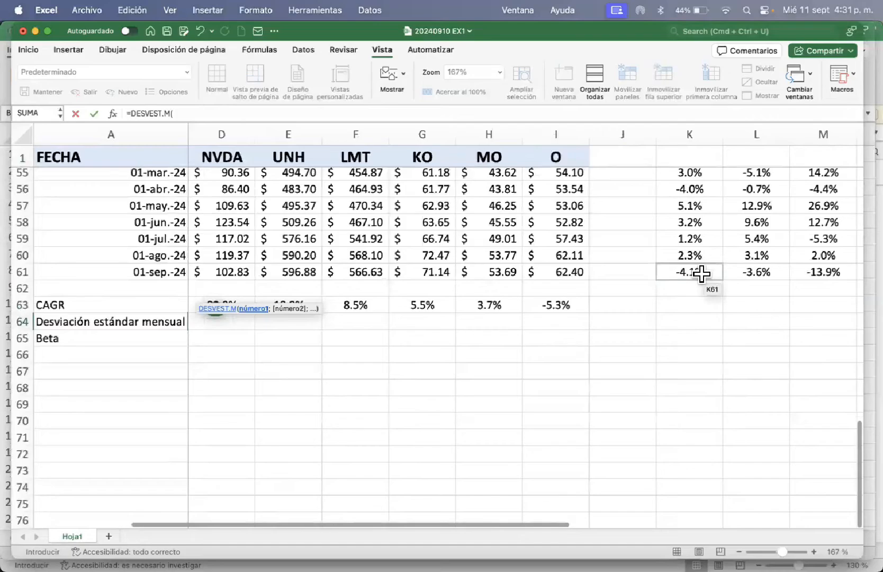
click(703, 273)
scroll(702, 273, up, 15)
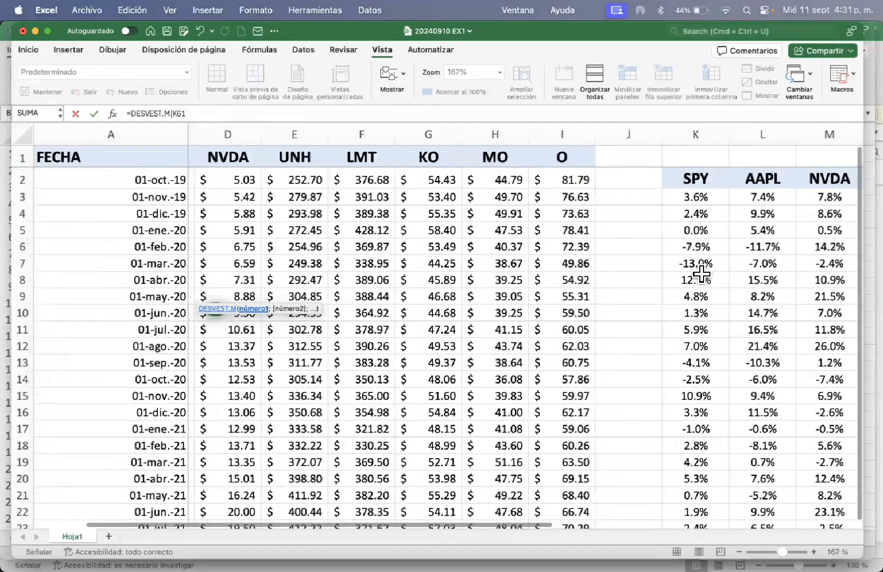
scroll(702, 274, right, 1)
shift+click(655, 198)
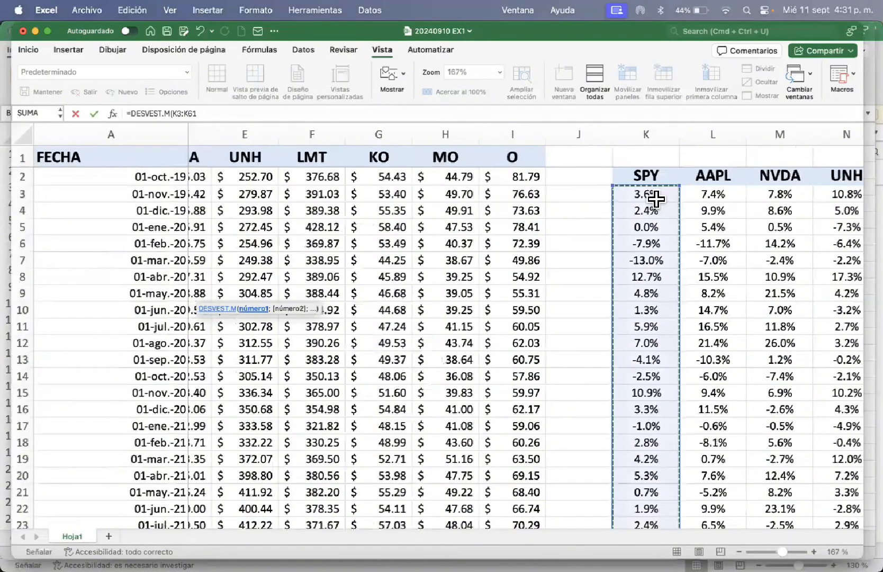
text())
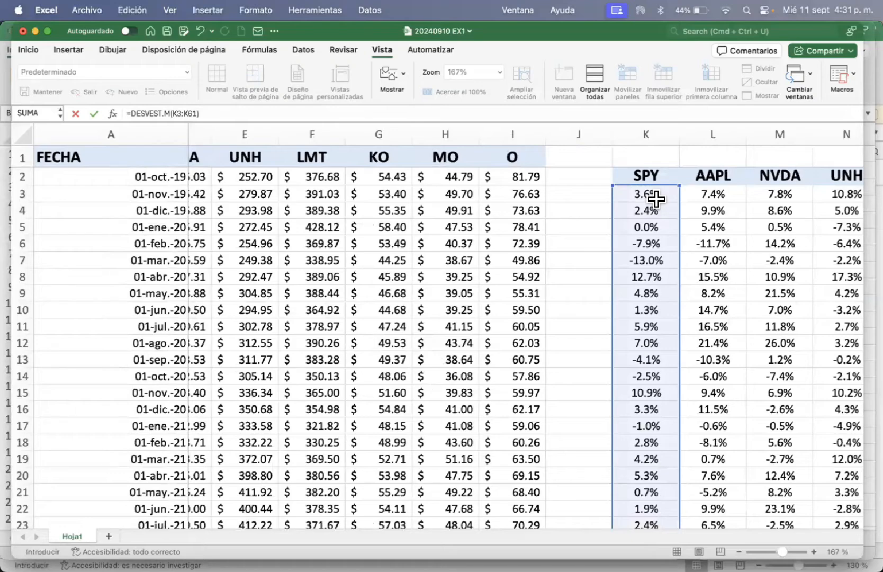
key(Return)
- Copy the centered one-decimal percentage format from B63 to SPY's standard deviation in B64
key(Up)
key(Up)
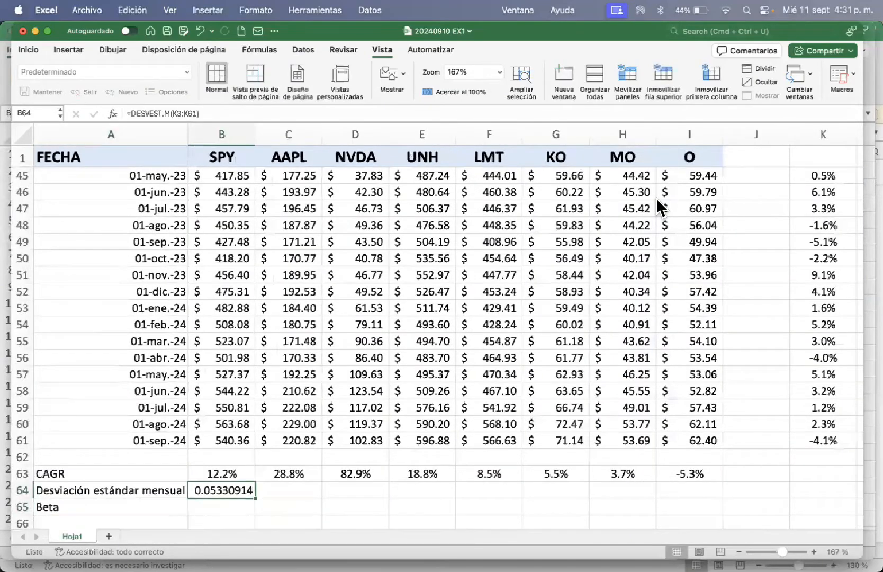
click(27, 50)
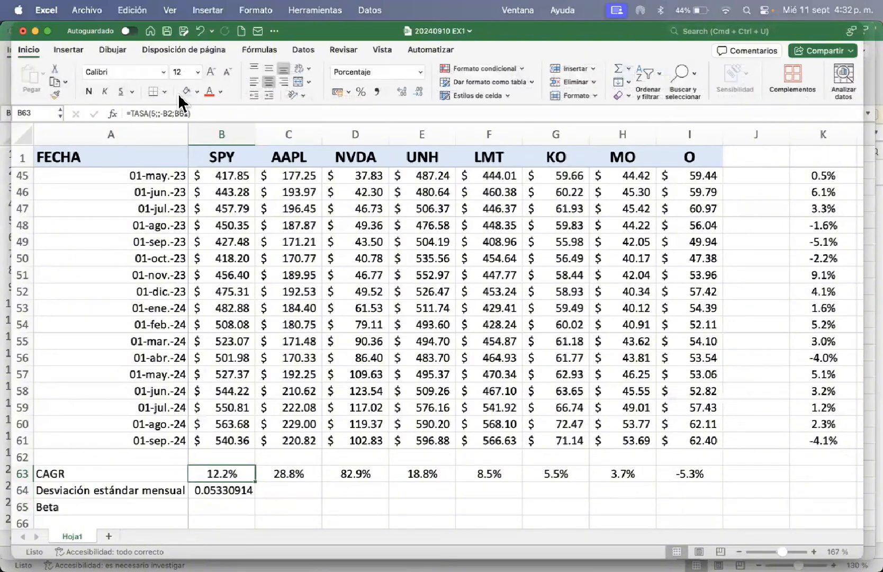
click(55, 96)
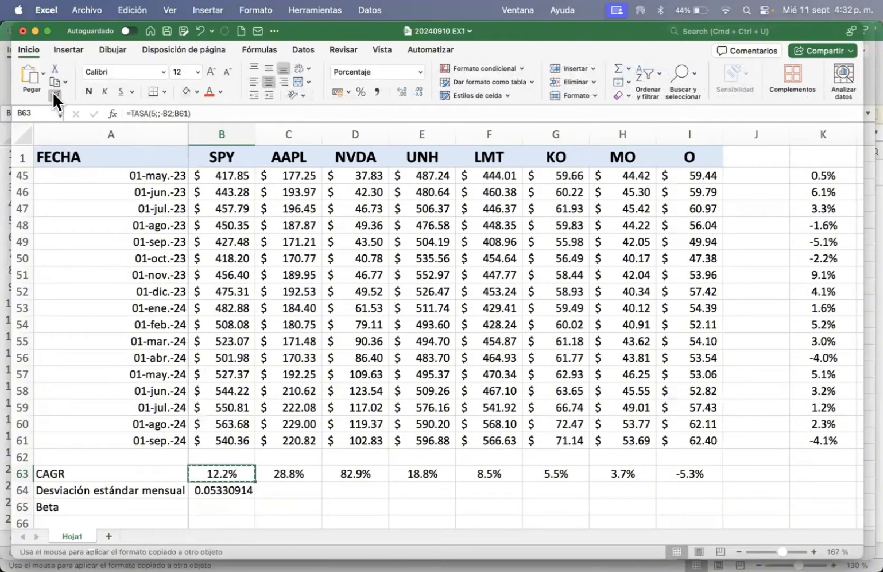
key(Down)
- Copy SPY's standard deviation formula from B64 across C64:I64 for the seven stocks
key(super+c)
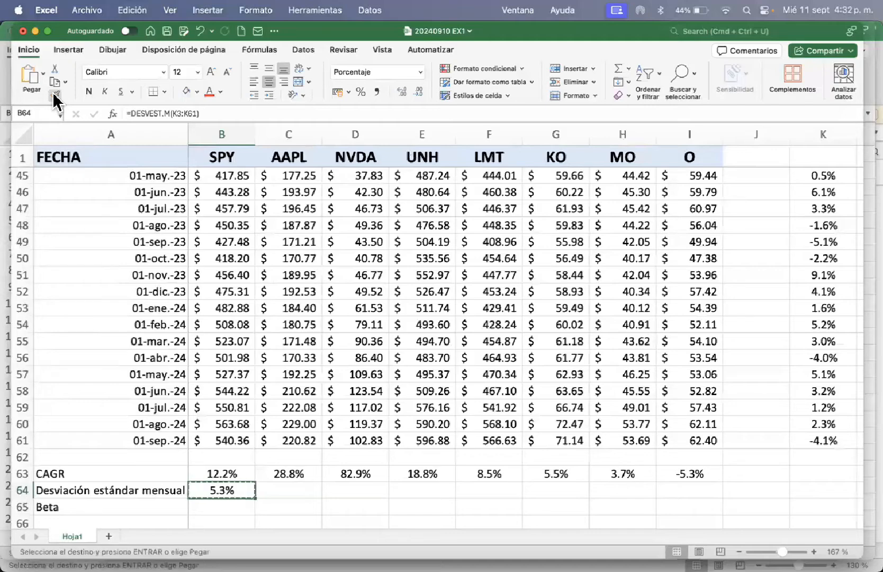
key(Right)
key(shift+Right)
key(shift+Right)
key(shift+Right)
key(shift+Right)
key(shift+Right)
key(shift+Right)
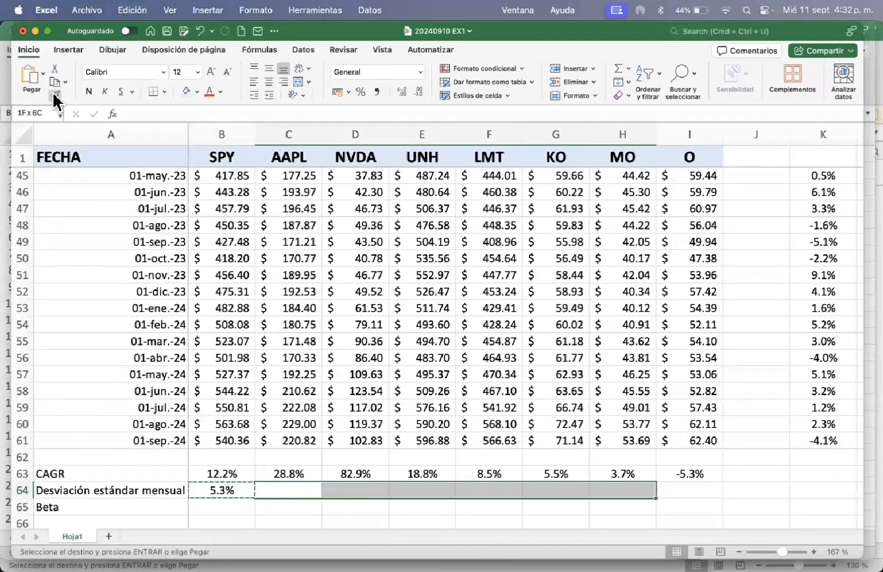
key(super+v)
key(Left)
key(Left)
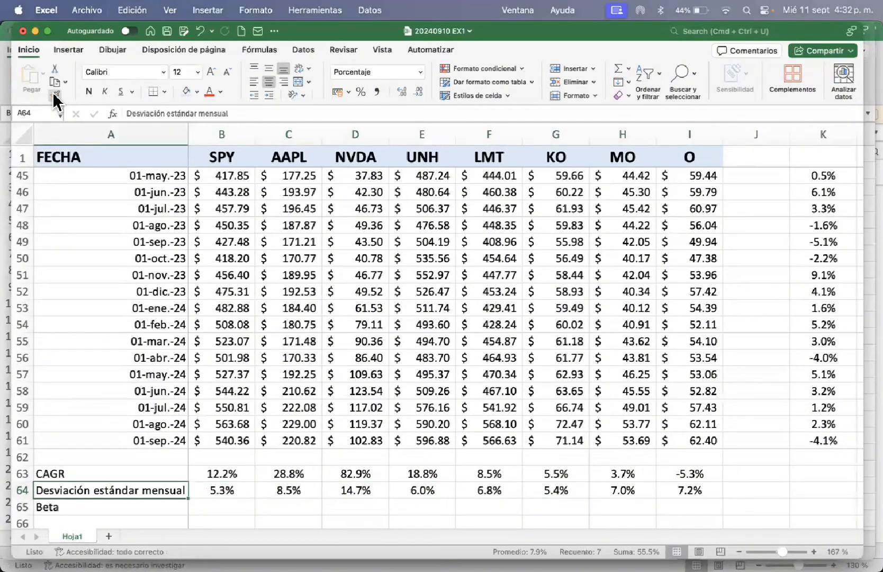
- Start a PENDIENTE formula in AAPL's beta cell C65 with its monthly returns L3:L61 as the known y values
key(Down)
key(Right)
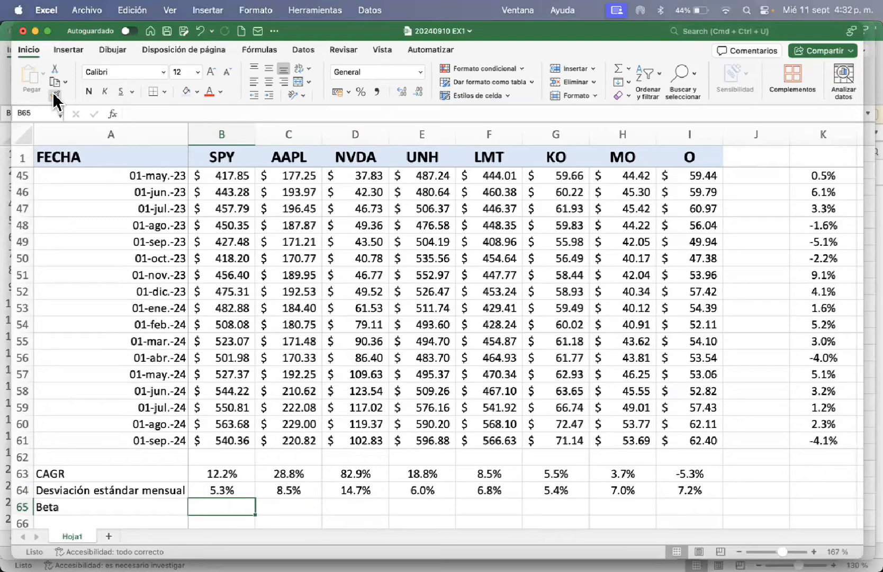
key(Right)
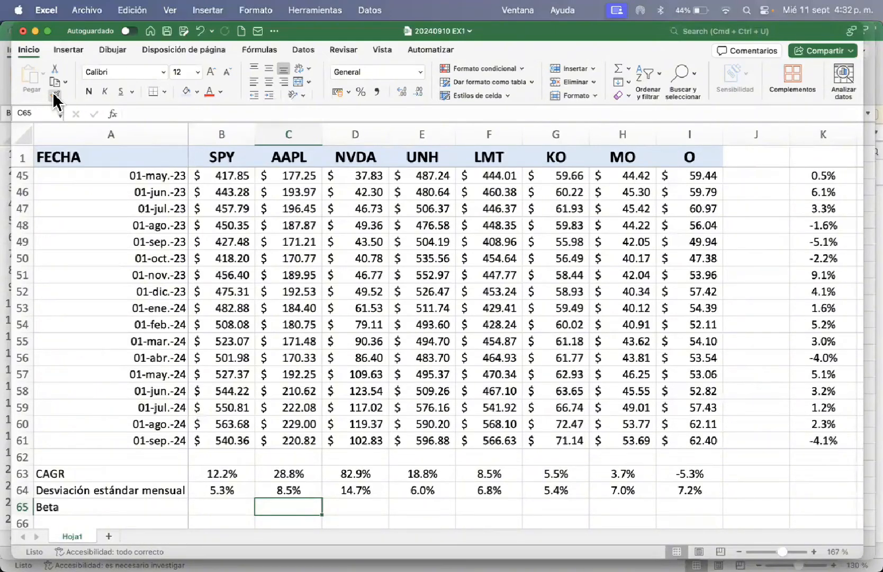
text(=)
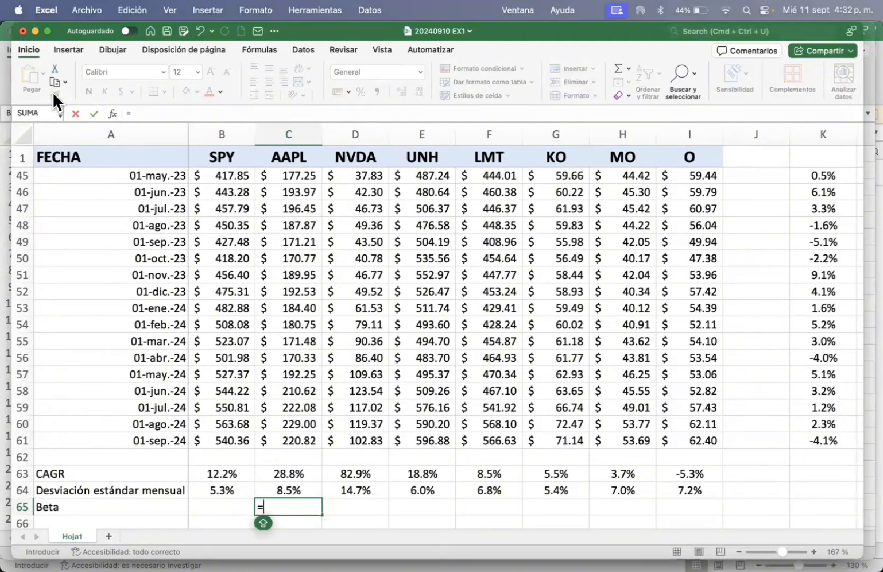
text(PENDIENTE()
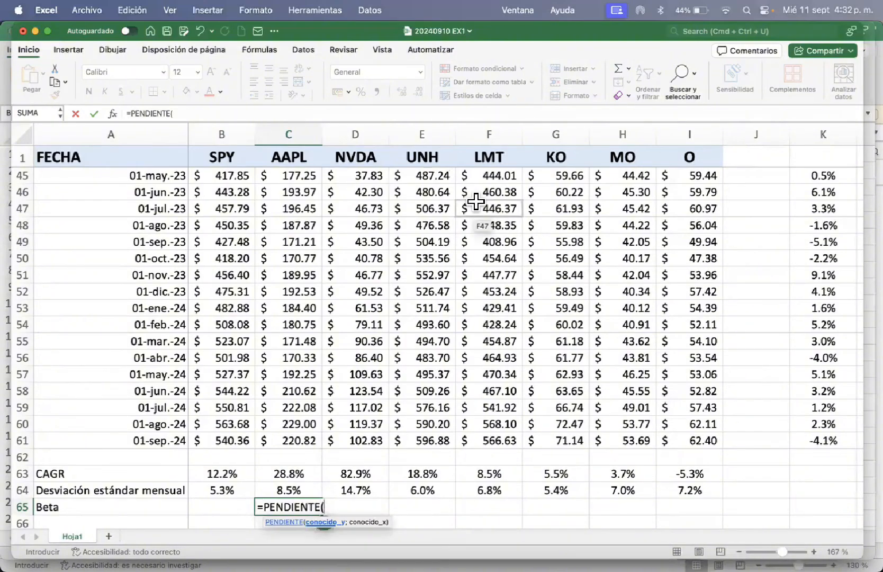
scroll(642, 282, right, 1)
scroll(642, 282, right, 4)
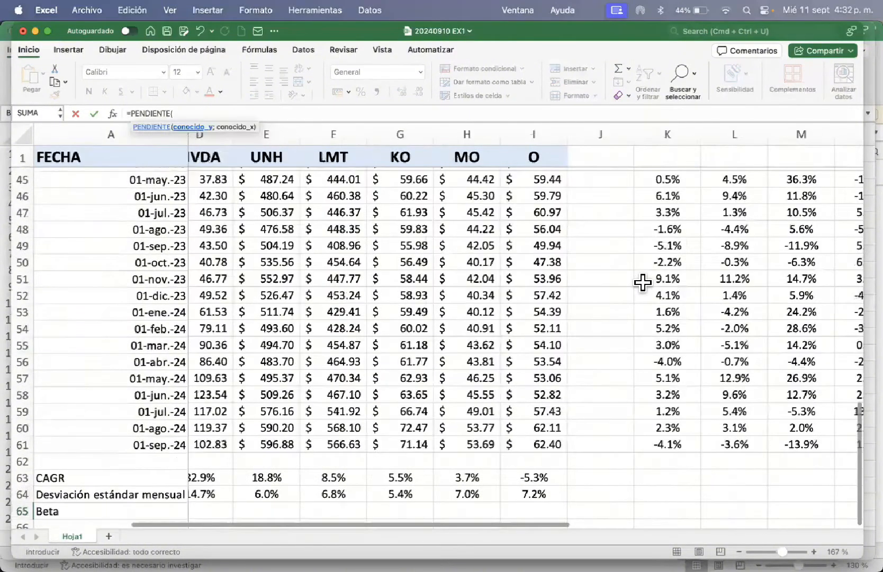
scroll(607, 371, up, 3)
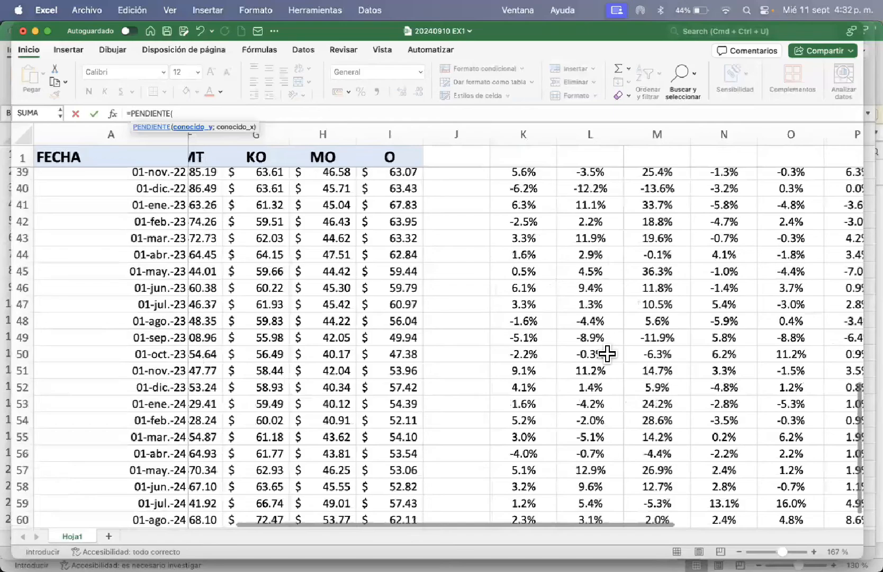
scroll(607, 354, up, 10)
scroll(606, 354, right, 1)
scroll(606, 354, right, 1)
scroll(607, 354, up, 1)
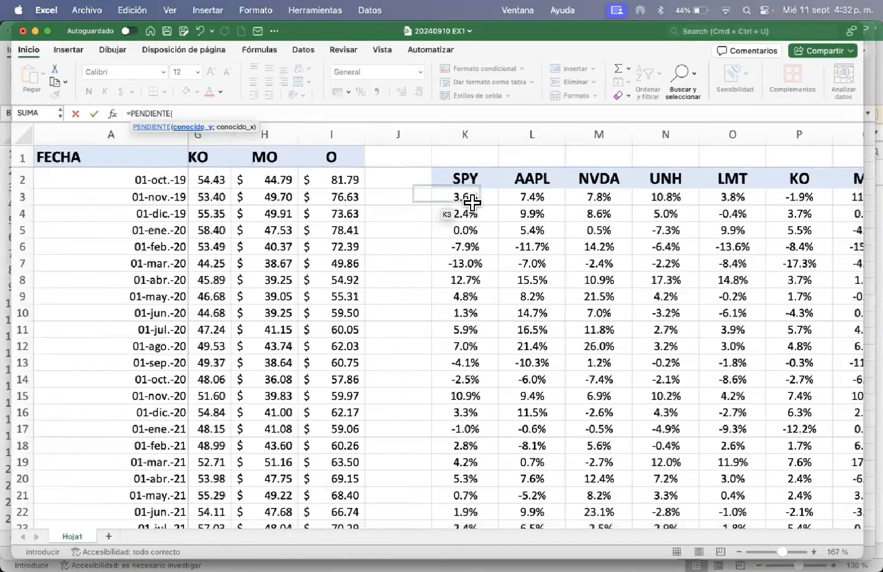
click(526, 197)
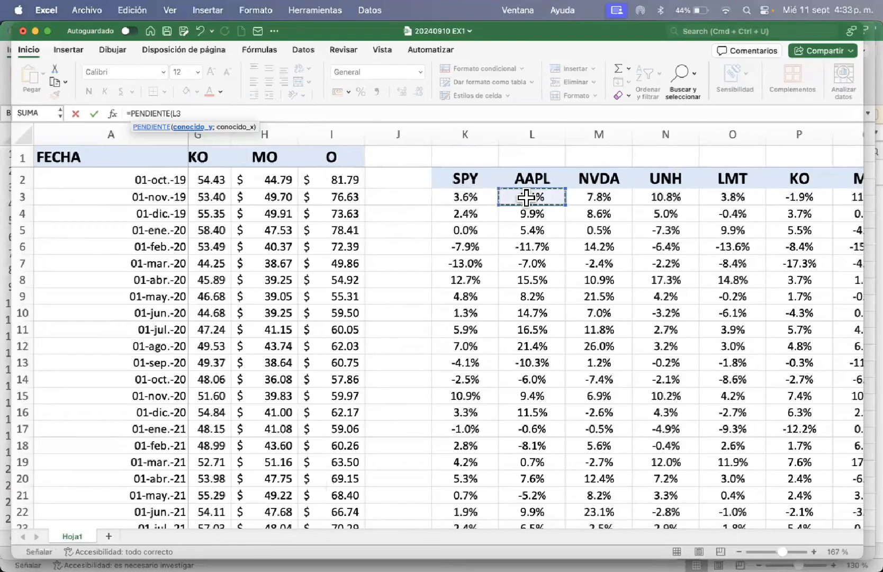
key(shift+Down)
key(shift+Down)
key(shift+Down)
key(shift+Down)
key(shift+Down)
key(shift+Down)
key(shift+Down)
key(shift+Down)
key(shift+Down)
key(shift+Down)
key(shift+Down)
key(shift+Down)
key(shift+Down)
key(shift+Down)
key(shift+Down)
key(shift+Down)
key(shift+Down)
key(shift+Down)
key(shift+Down)
key(shift+Down)
key(shift+Down)
key(shift+Down)
key(shift+Down)
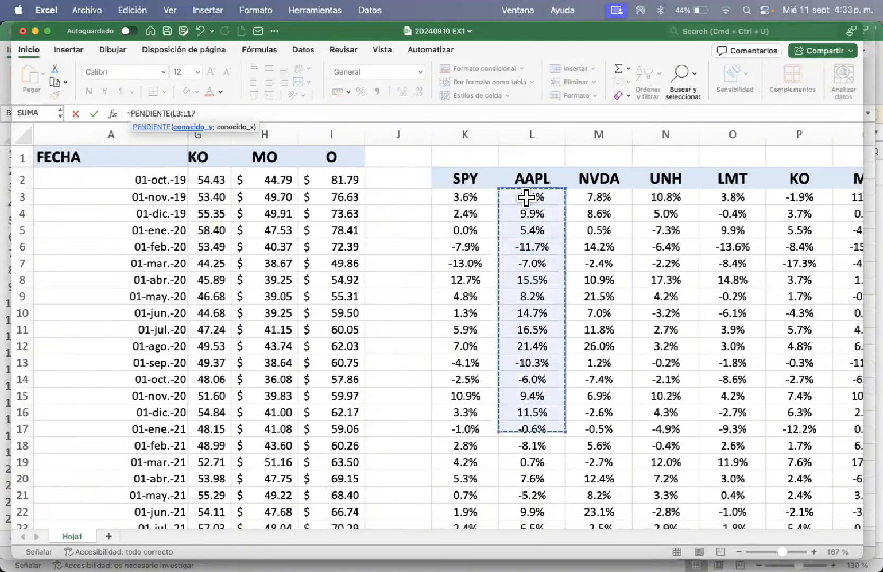
key(shift+Down)
key(shift+Down)
key(shift+Down)
key(shift+Down)
key(shift+Down)
key(shift+Down)
key(shift+Down)
key(shift+Down)
key(shift+Down)
key(shift+Down)
key(shift+Down)
key(shift+Down)
key(shift+Down)
key(shift+Down)
key(shift+Down)
key(shift+Down)
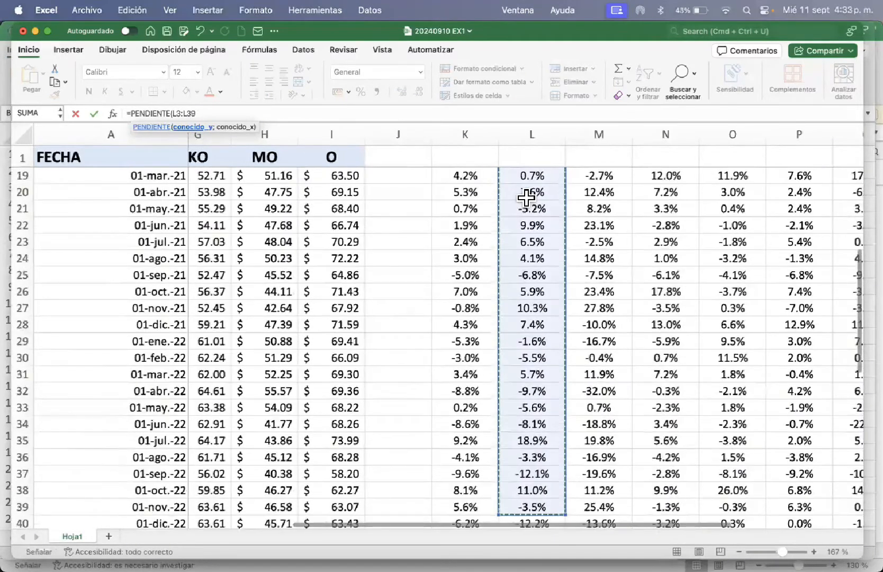
key(shift+Down)
key(shift+Down)
key(shift+Down)
key(shift+Down)
key(shift+Down)
key(shift+Down)
key(shift+Down)
key(shift+Down)
key(shift+Down)
key(shift+Down)
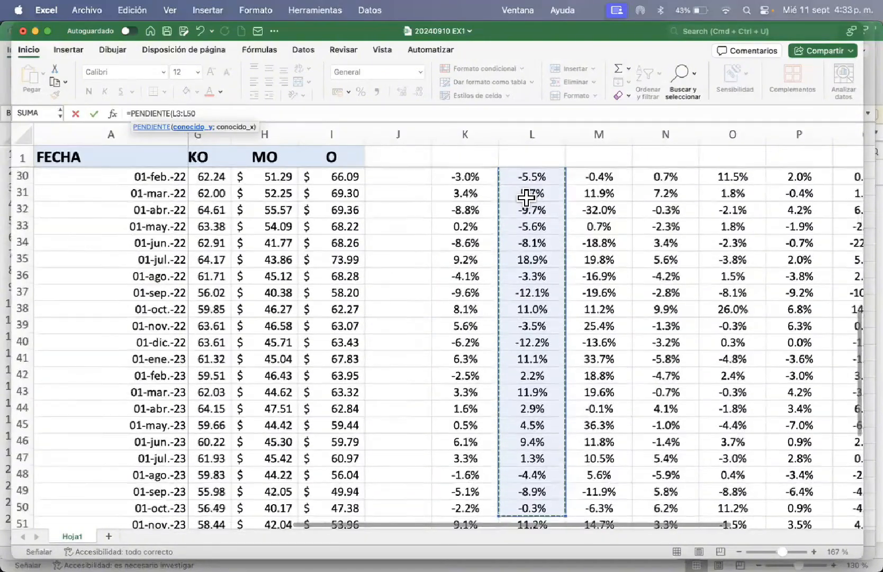
key(shift+Down)
key(shift+Down)
key(shift+Down)
key(shift+Down)
key(shift+Down)
key(shift+Down)
key(shift+Down)
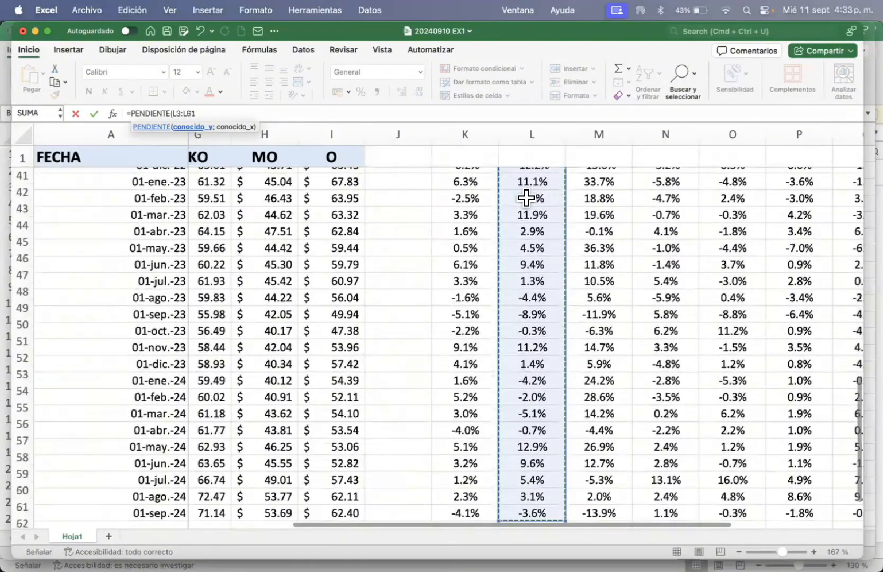
key(shift+Up)
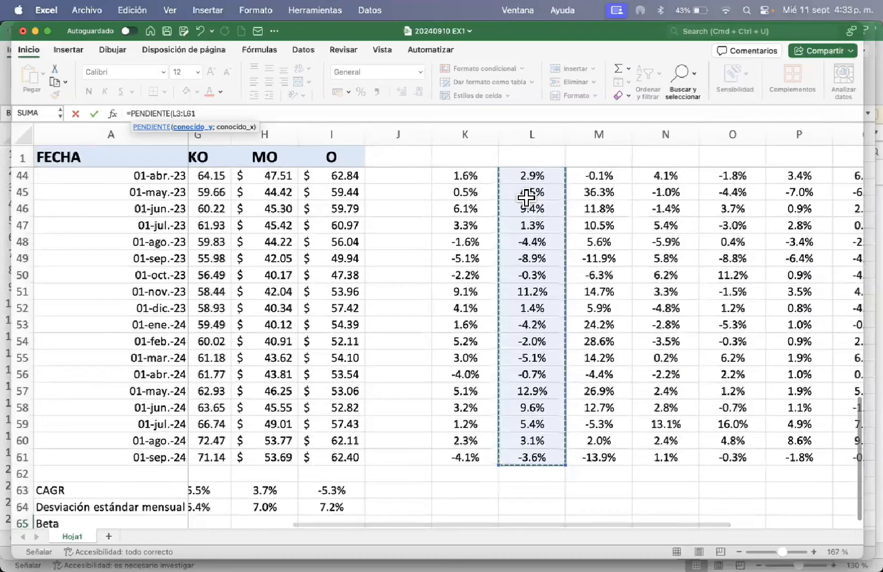
- Complete the beta formula in C65 with SPY's monthly returns as the absolute range $K$3:$K$61 for the known x values
text(;)
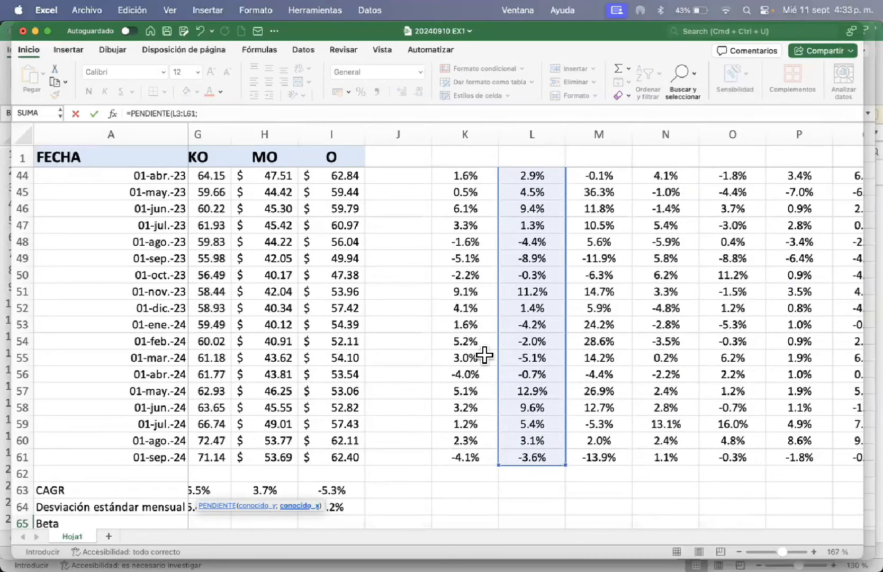
scroll(484, 354, up, 15)
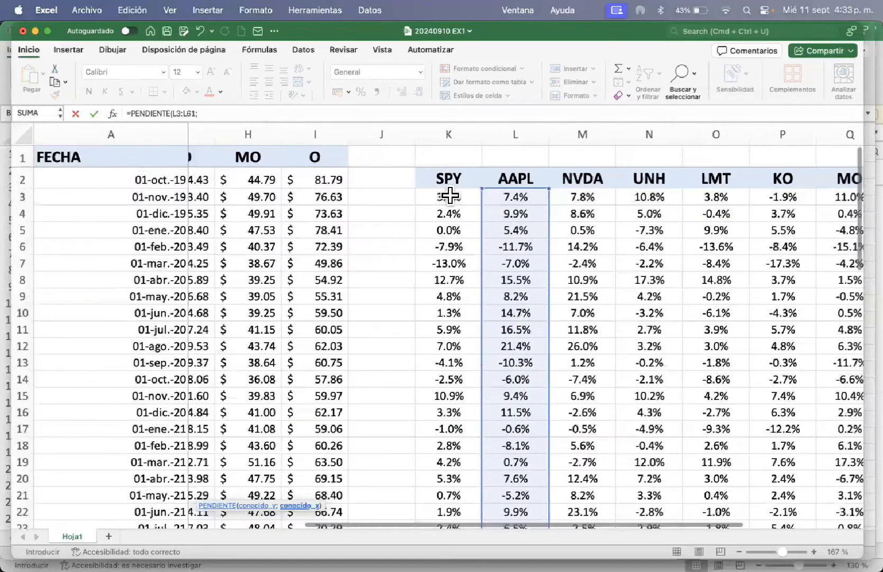
click(448, 201)
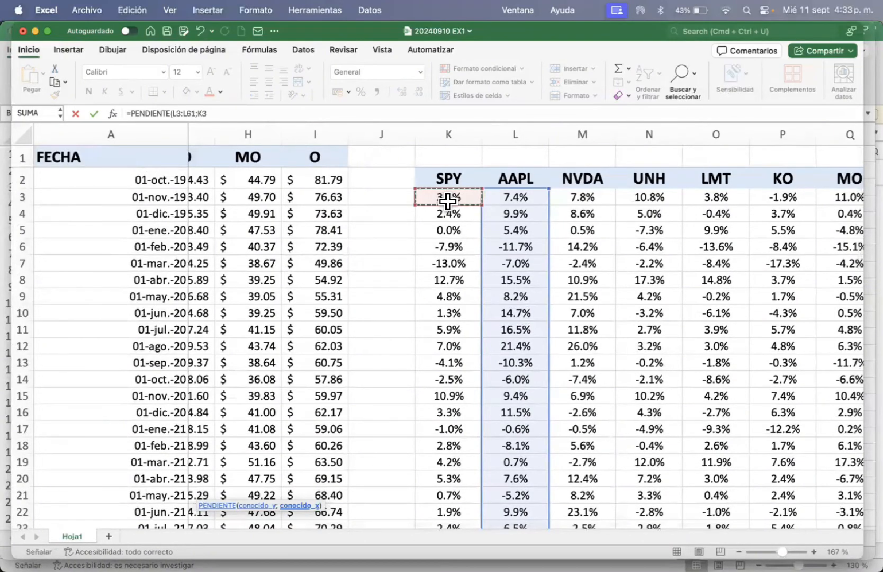
key(super+shift+Down)
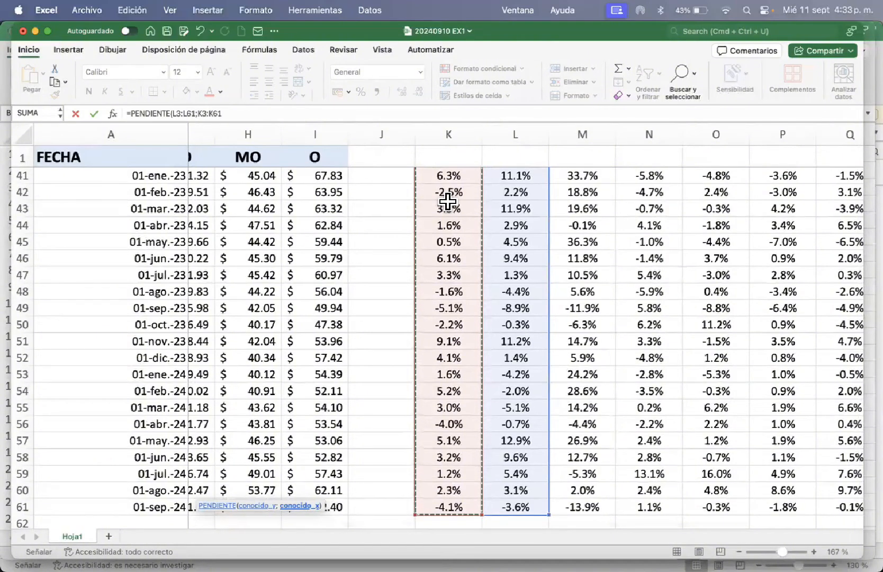
key(F4)
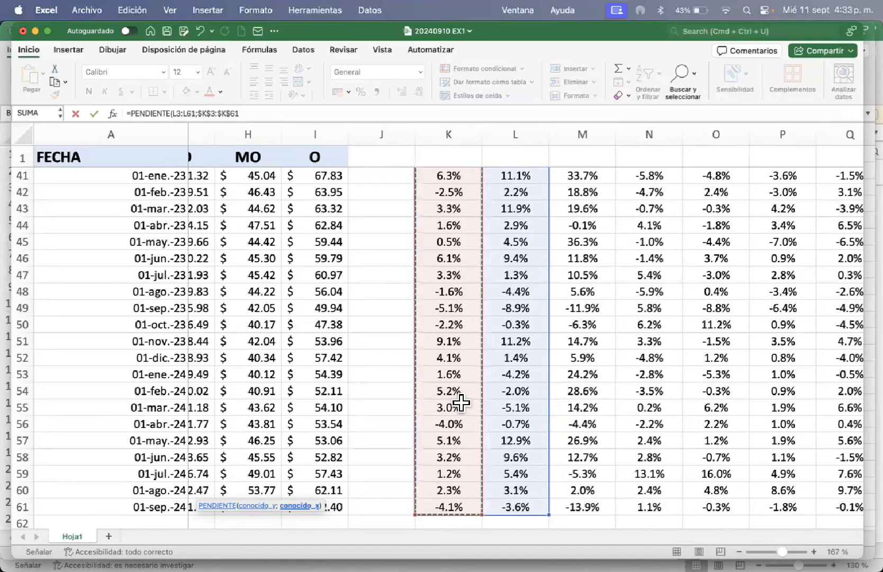
text())
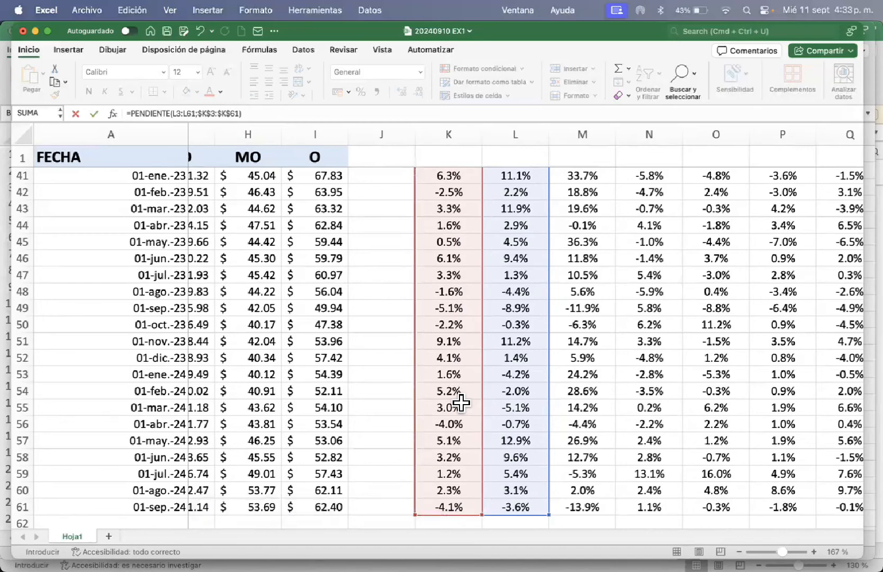
key(Return)
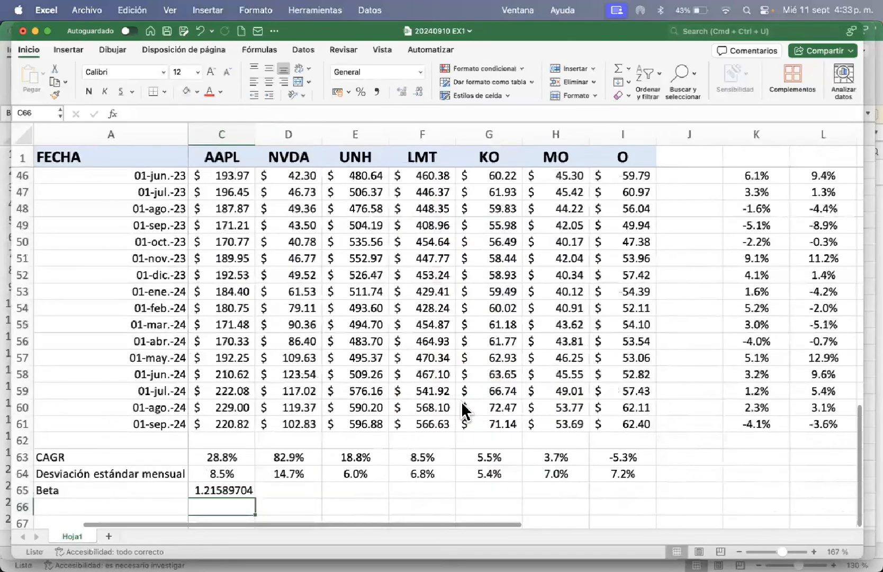
- Format AAPL's beta in C65 as a number with two decimals and center it
key(Up)
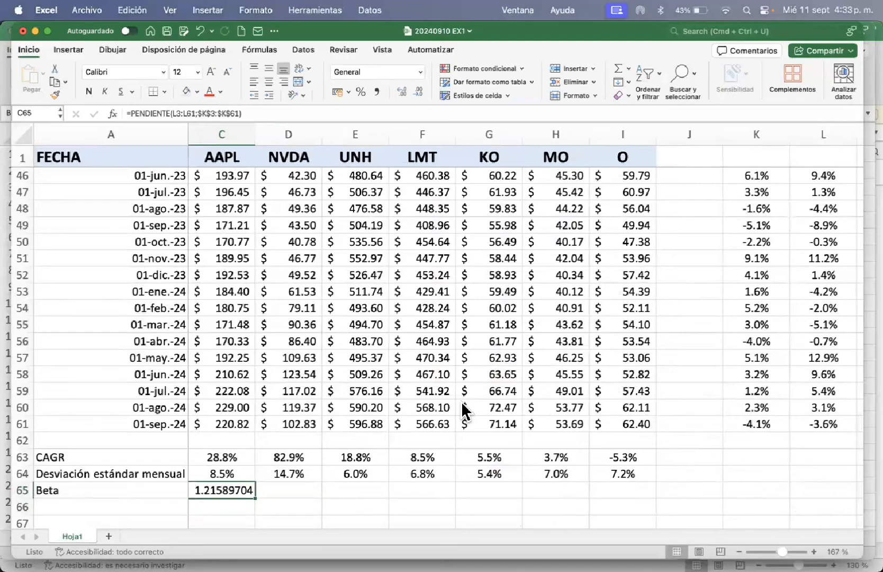
key(ctrl+shift+1)
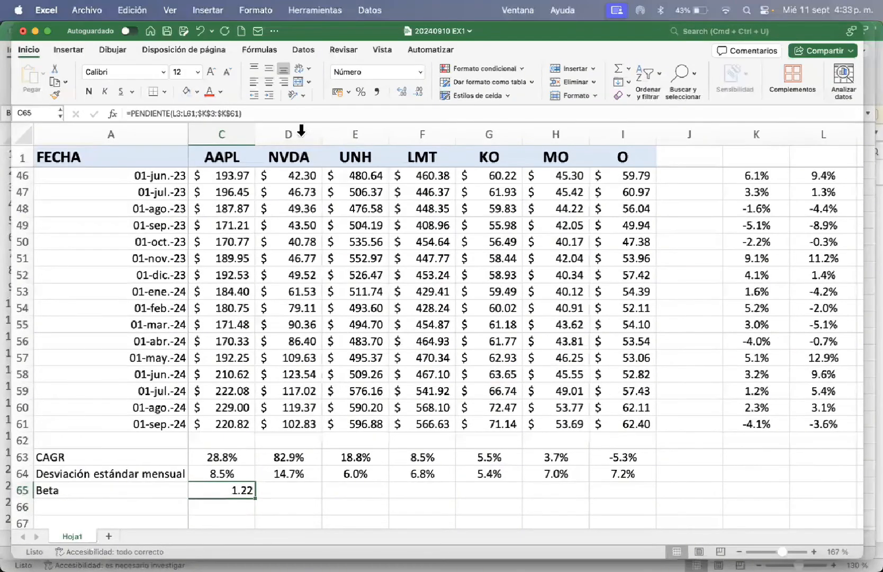
click(269, 82)
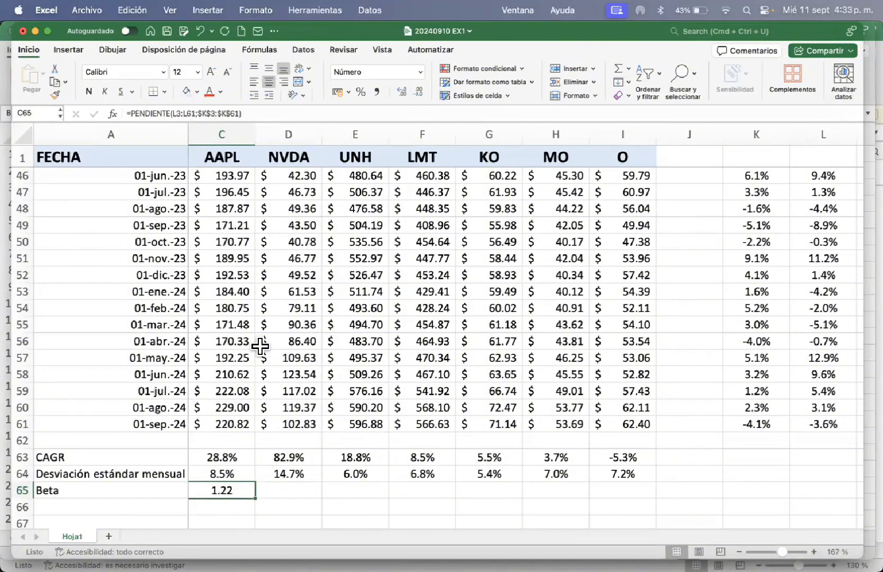
- Copy AAPL's beta formula from C65 across D65:I65 for the remaining six stocks
key(super+c)
key(Right)
key(shift+Right)
key(shift+Right)
key(shift+Right)
key(shift+Right)
key(shift+Right)
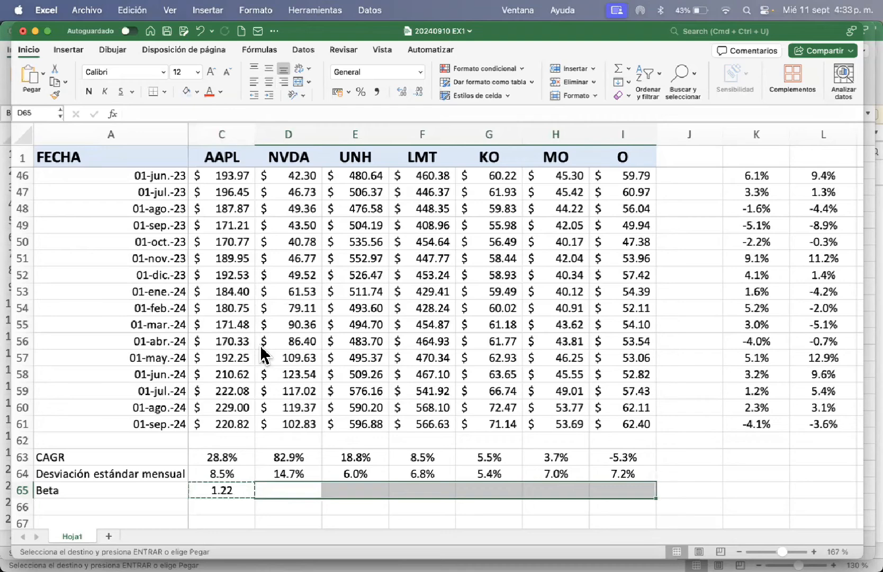
key(Return)
- Examine the betas in row 65 and AAPL's CAGR, monthly standard deviation and beta in C63:C65
key(Left)
key(Left)
key(Left)
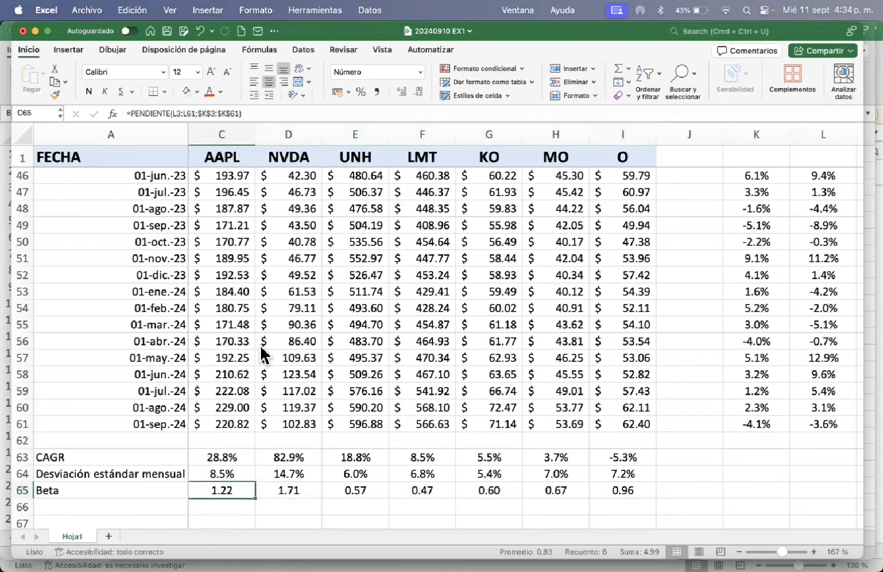
key(Right)
key(Right)
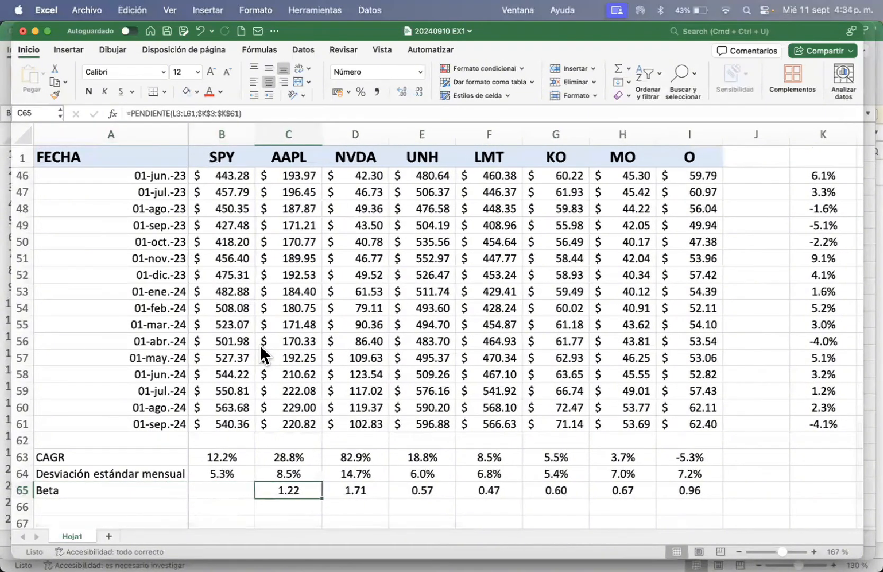
key(Right)
key(Left)
key(Up)
key(Up)
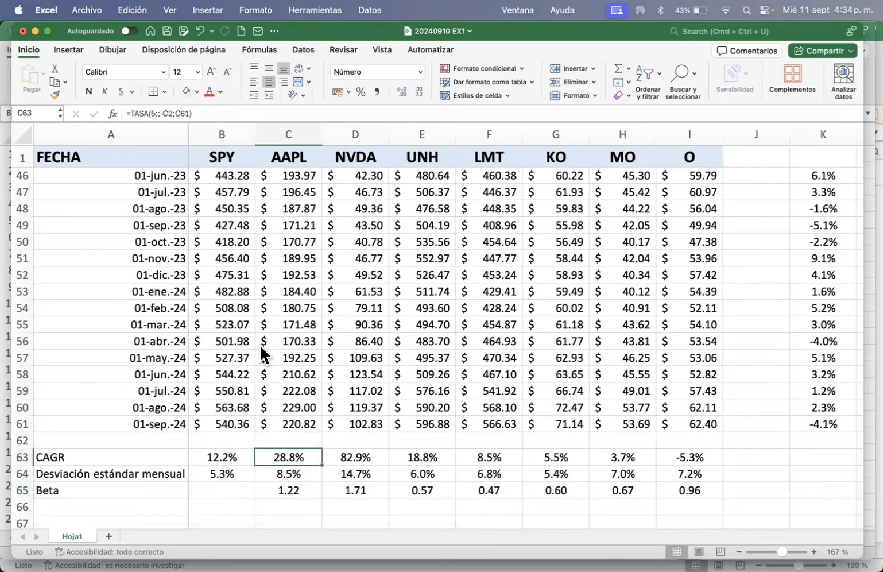
key(Down)
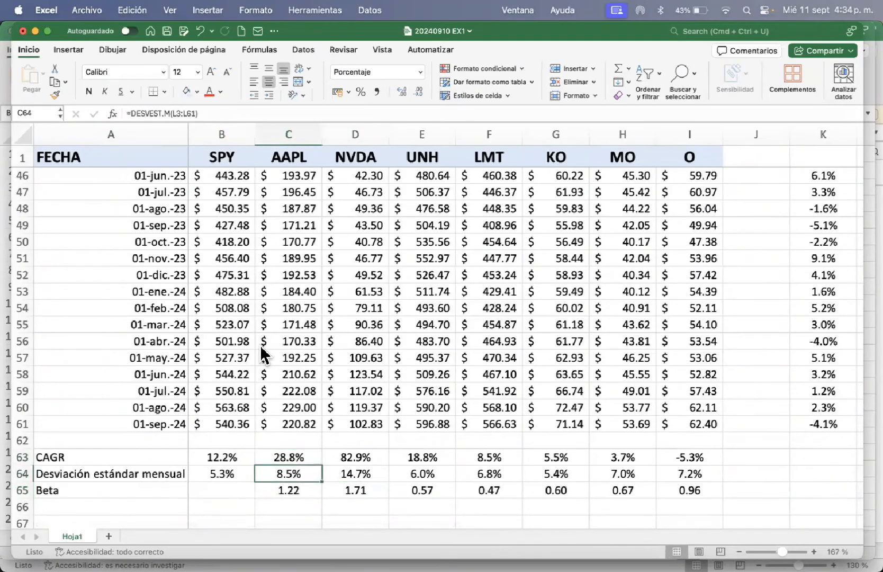
key(Down)
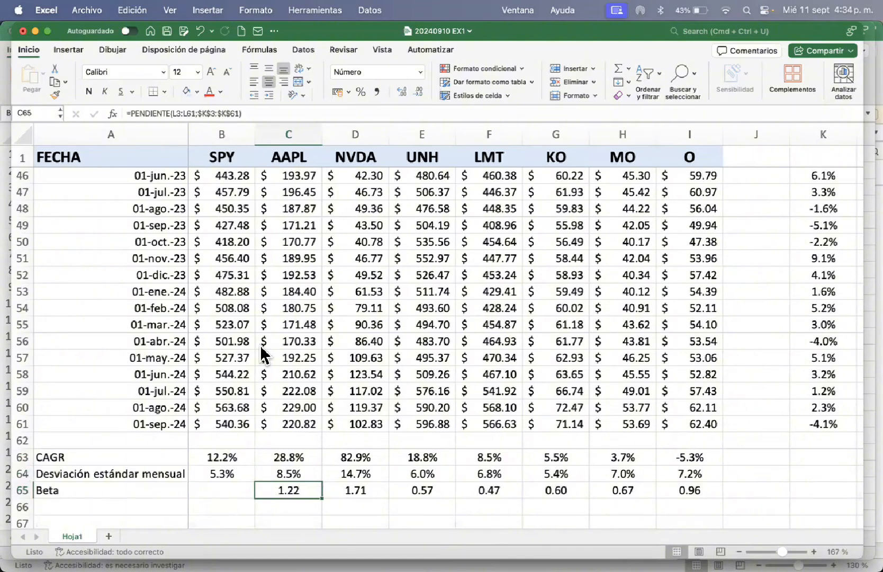
- Copy AAPL's beta formula from C65 into B65 for SPY
key(super+c)
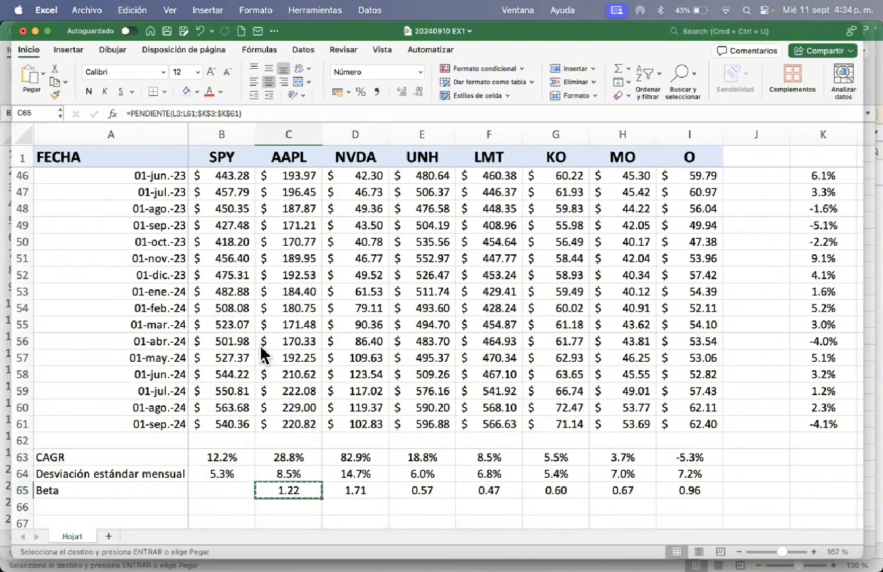
key(Left)
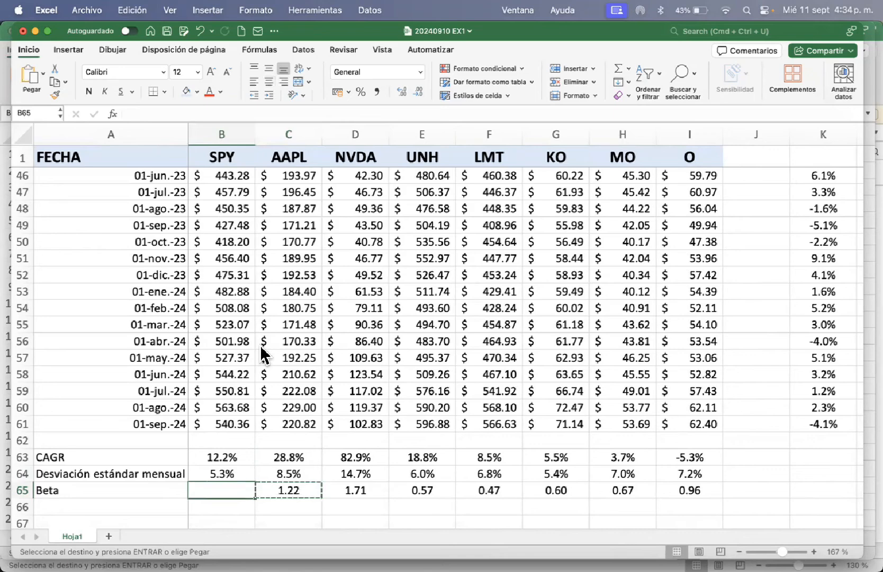
key(super+v)
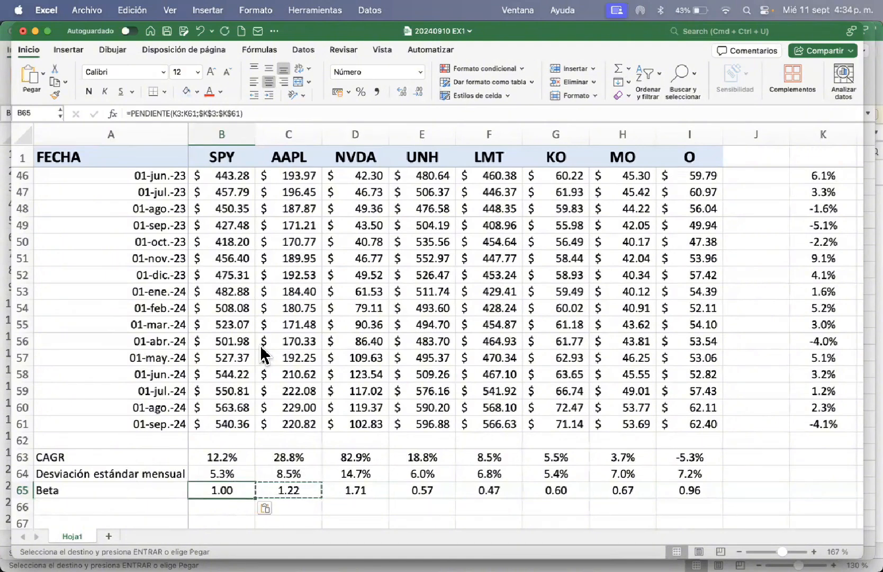
- Review the CAGR, monthly standard deviation and beta rows through their labels in A63:A65
key(Left)
key(Up)
key(Up)
key(Down)
key(Down)
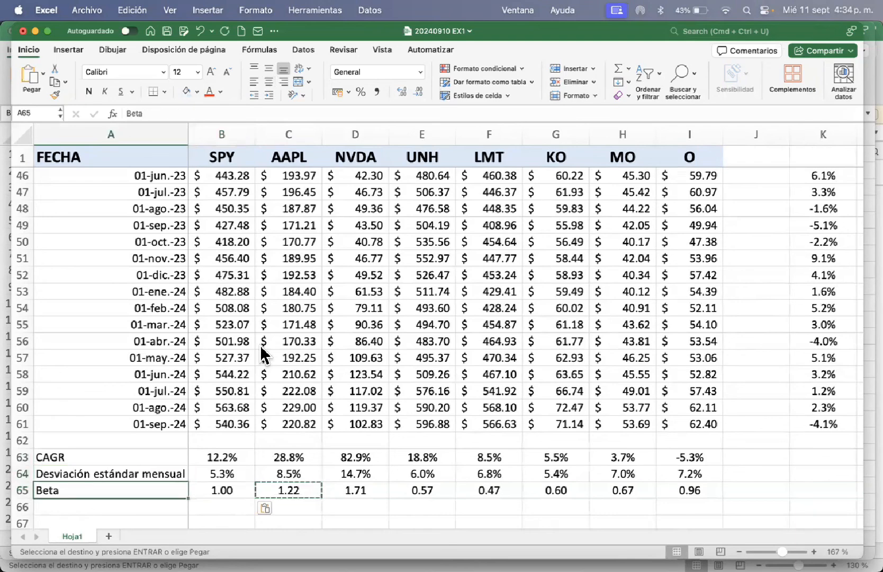
key(Up)
key(Up)
key(Up)
key(Down)
key(Down)
key(Down)
key(Up)
key(Up)
key(Down)
key(Down)
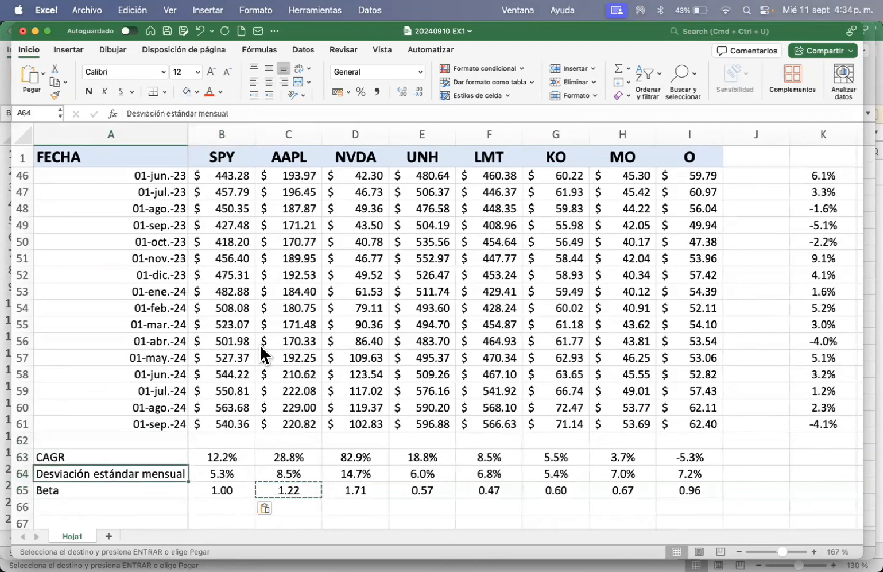